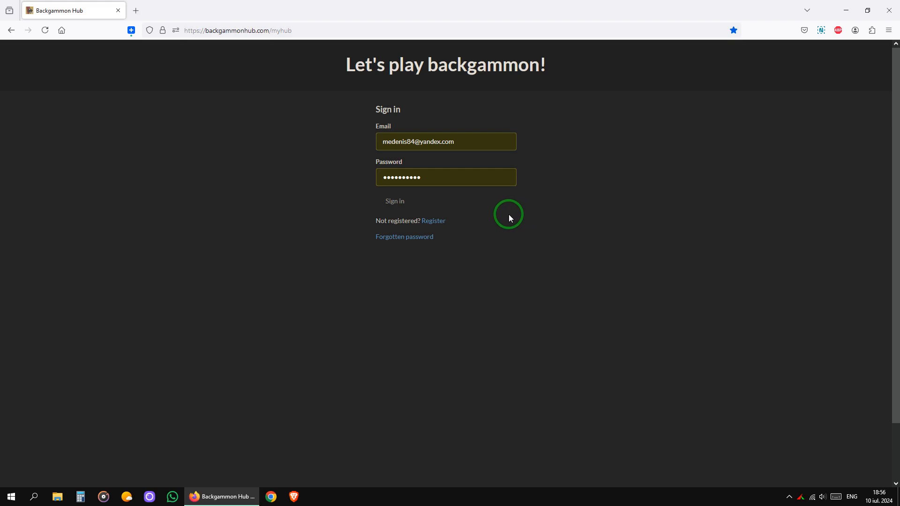
- Glance at the registration form, then sign in with the saved email and password
left_click(442, 223)
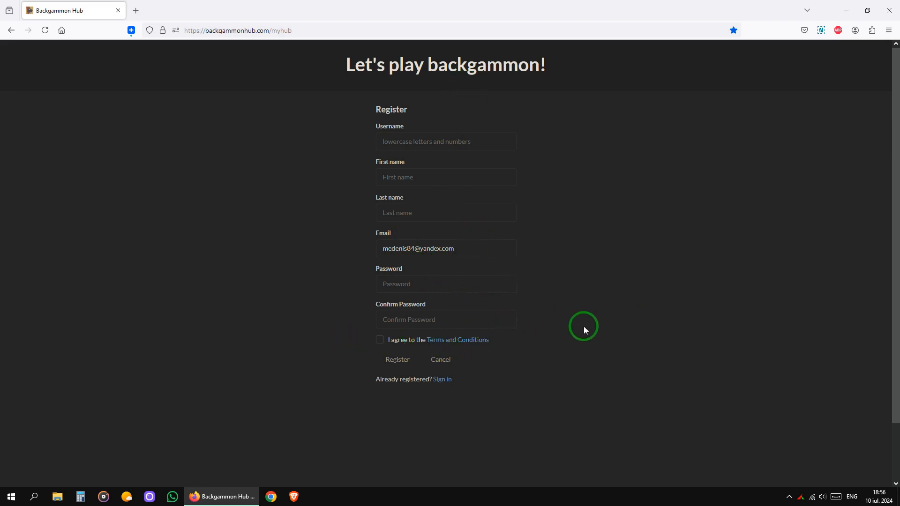
left_click(380, 340)
left_click(448, 380)
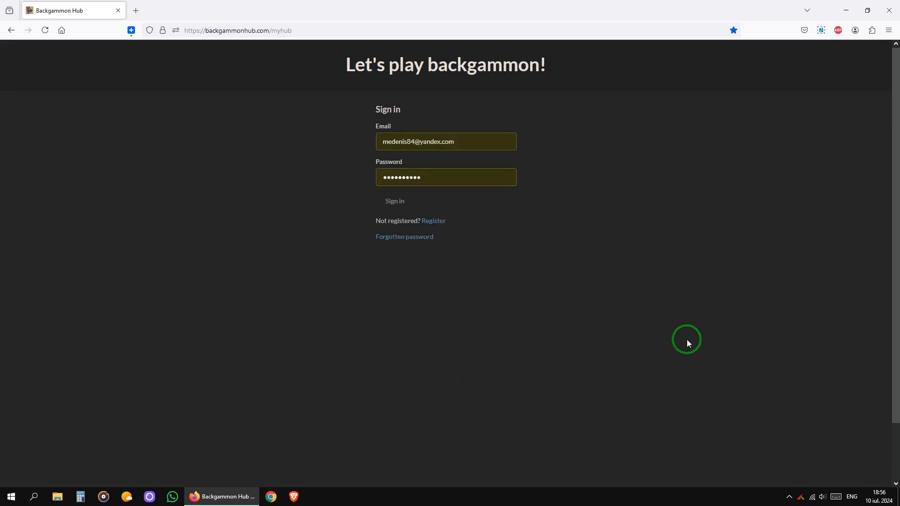
left_click(403, 202)
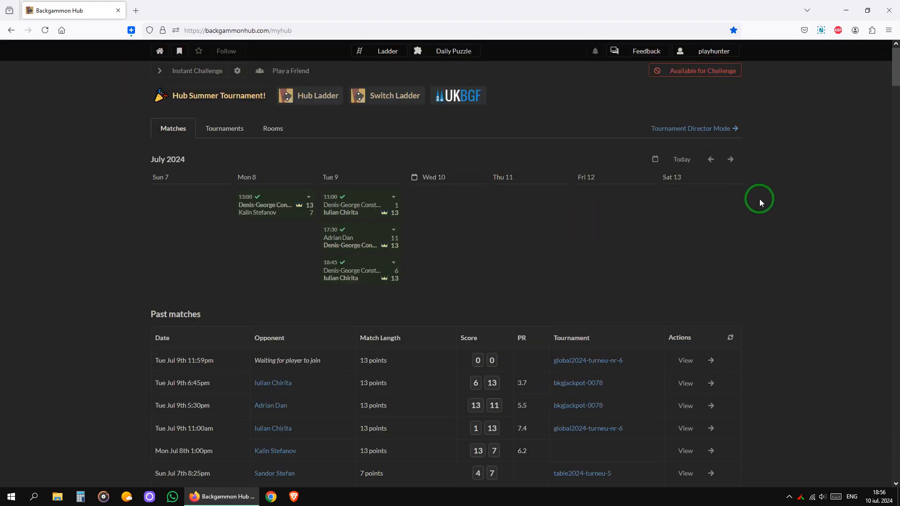
- In Tournament Director mode, create club id ph2024 named 'PH Backgammon Series'
left_click(726, 129)
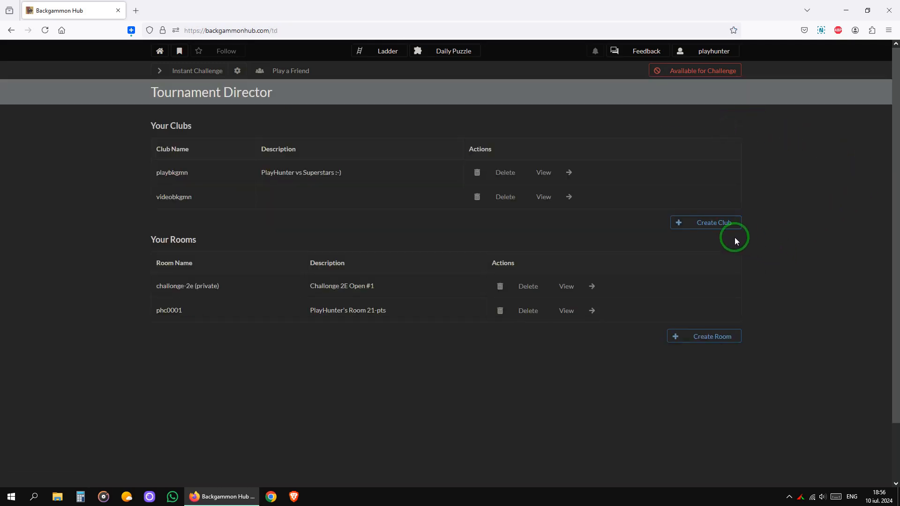
left_click(712, 224)
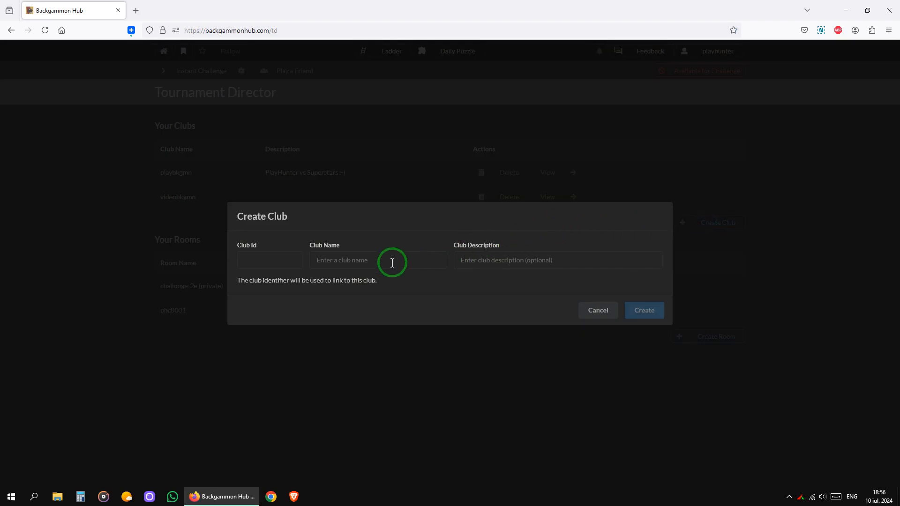
left_click(275, 260)
type("p")
left_click(275, 274)
left_click(398, 263)
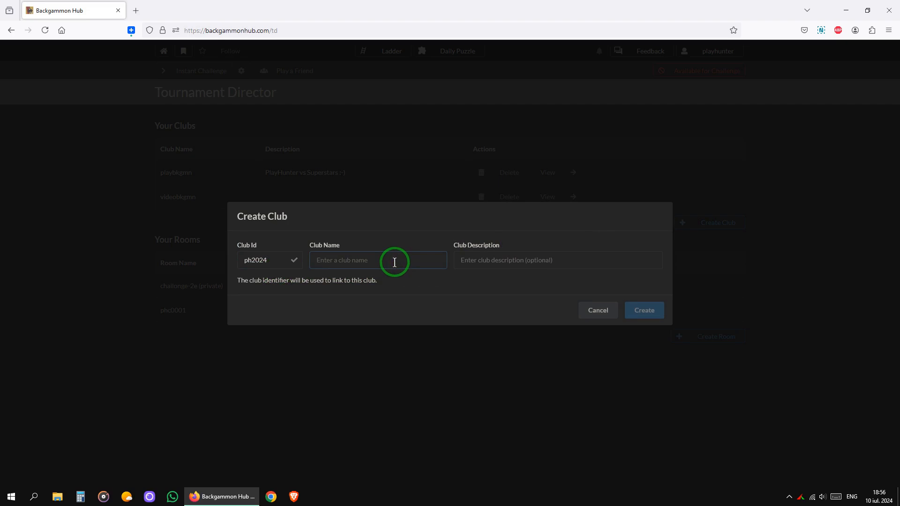
type("p")
left_click(394, 265)
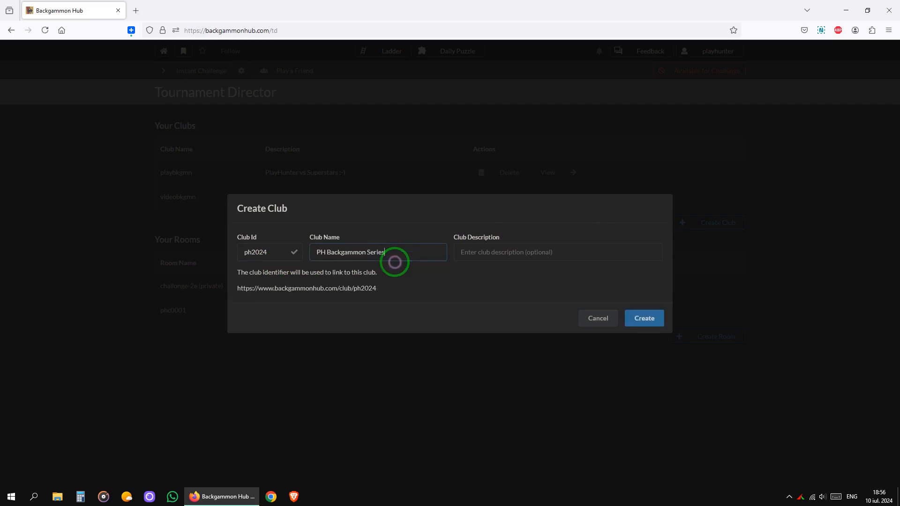
left_click(646, 318)
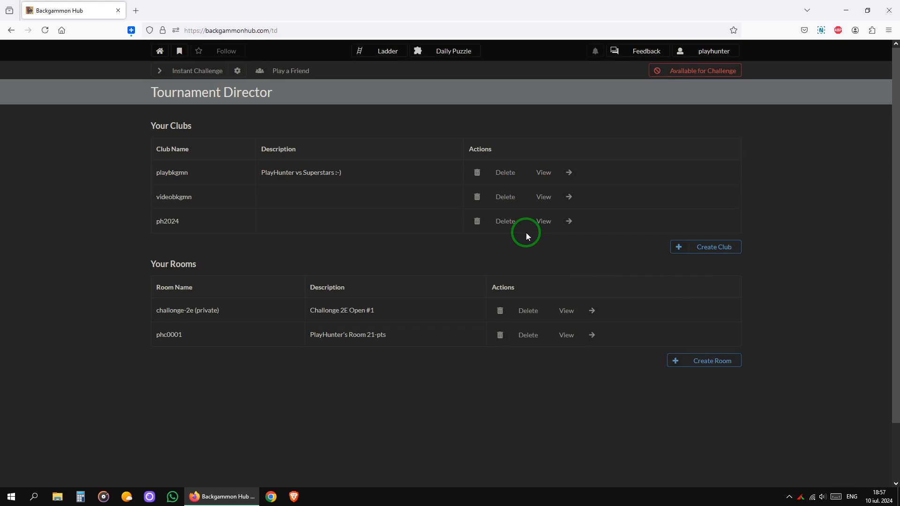
- Start a new ph2024 tournament dated July 12th with link number 1
left_click(545, 222)
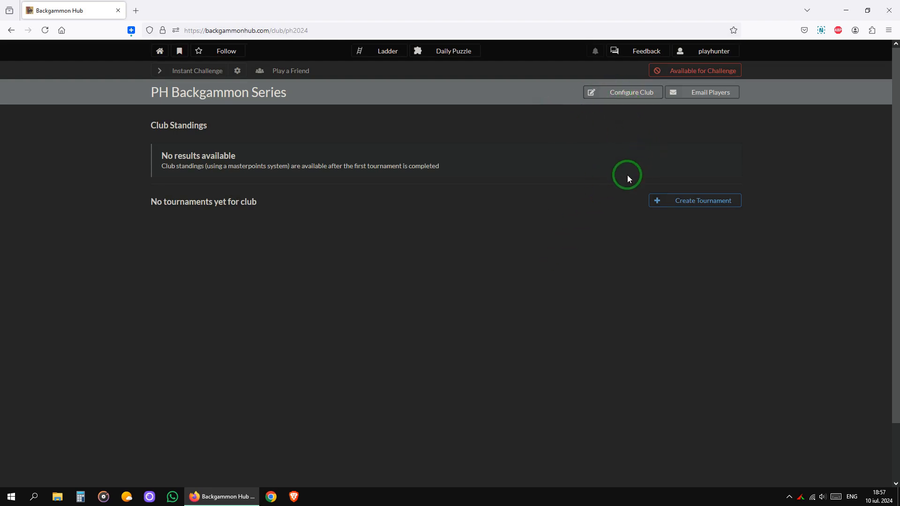
left_click(722, 201)
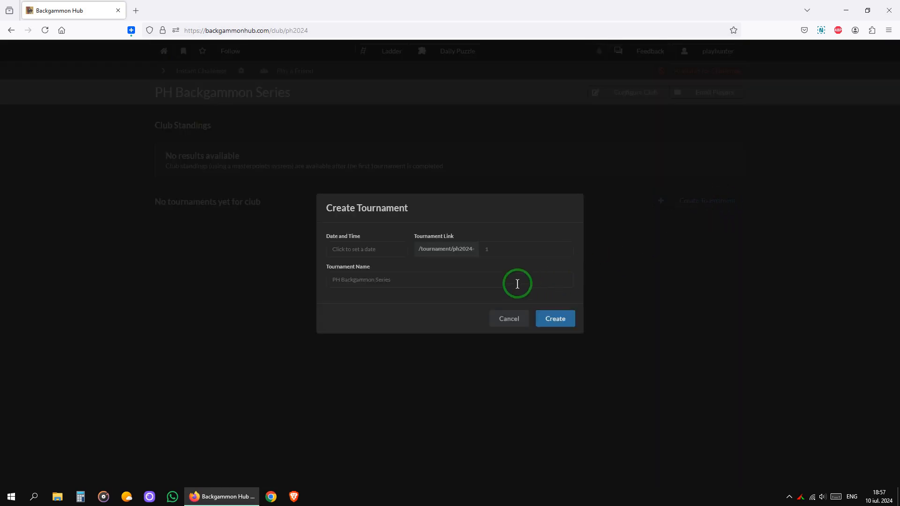
left_click(390, 252)
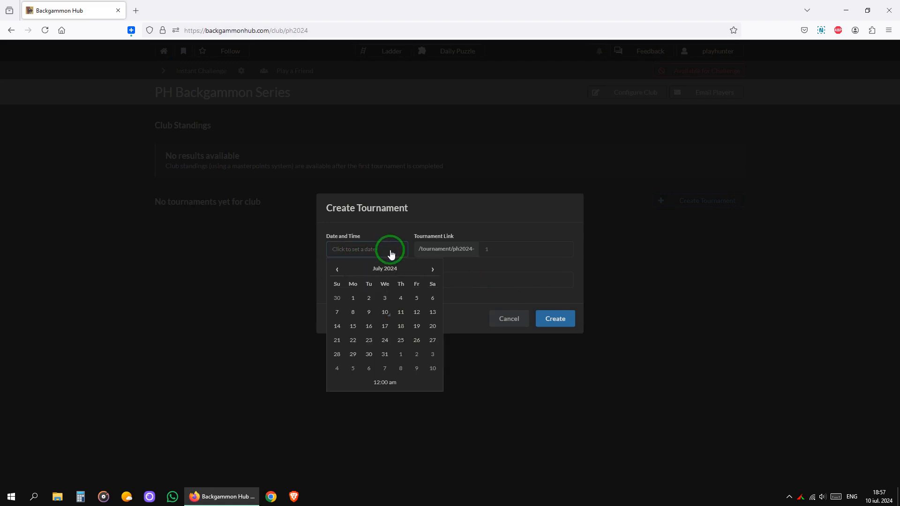
left_click(415, 315)
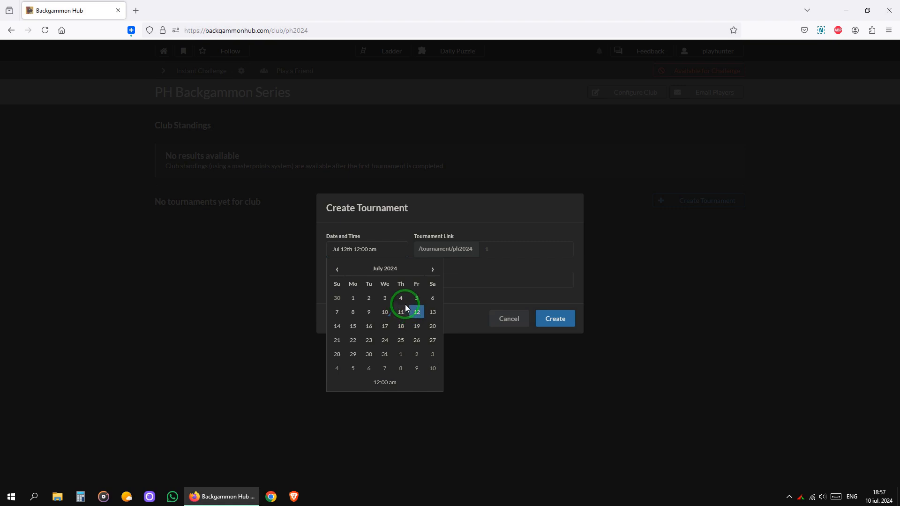
left_click(528, 249)
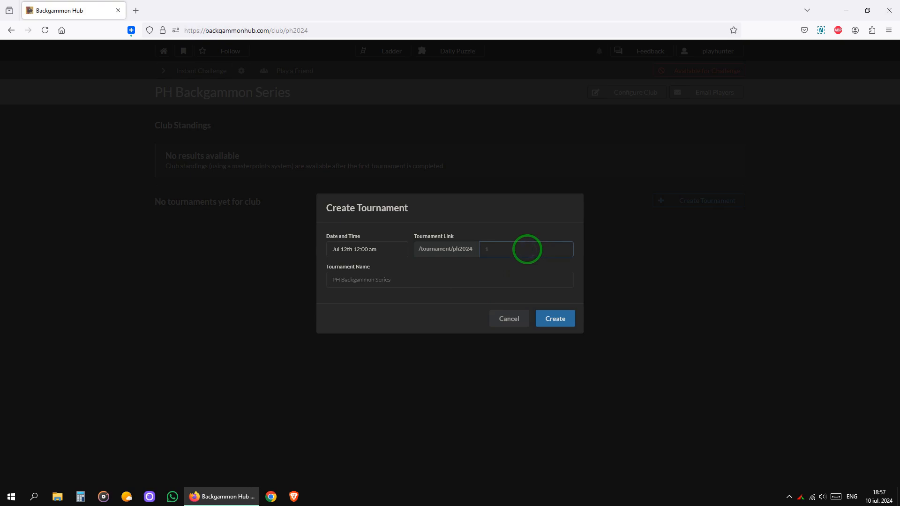
left_click(490, 274)
- Name the tournament 'PH Swiss 3 Live - Tourney #1' and create it
left_click(418, 282)
type("P")
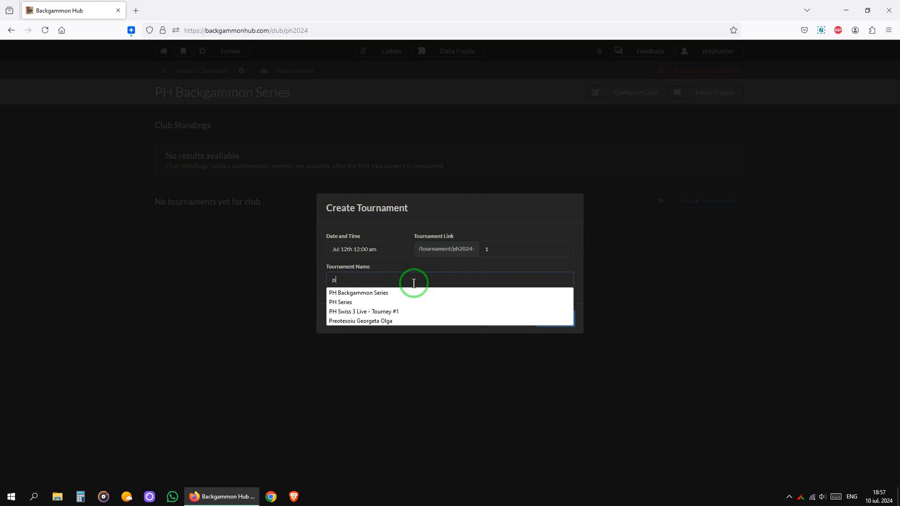
left_click(405, 311)
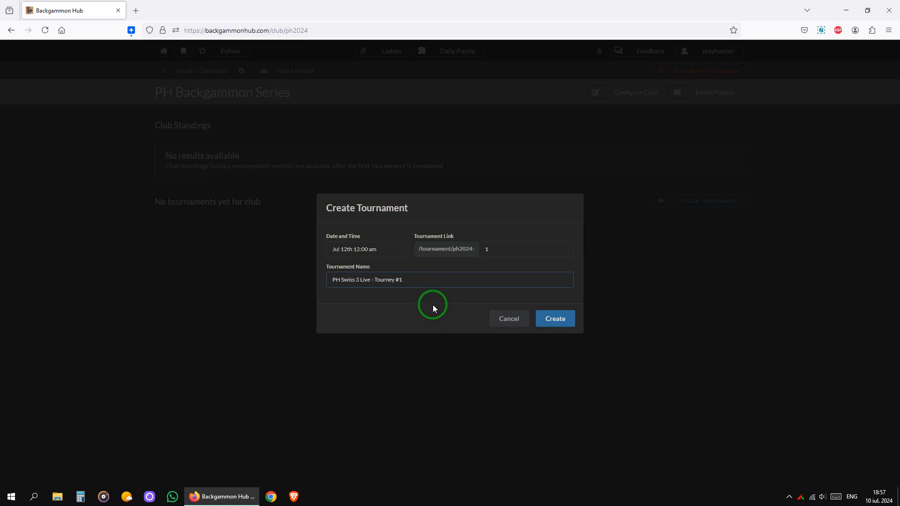
left_click(555, 320)
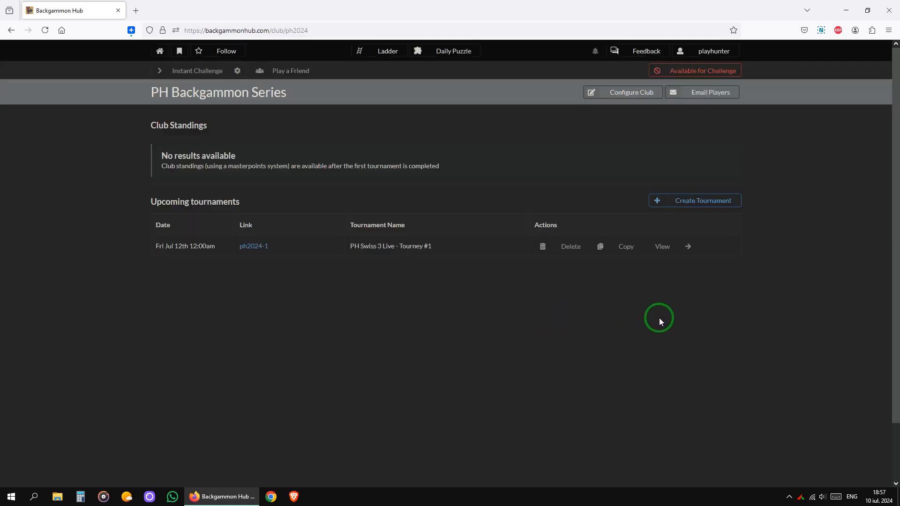
- Open the PH Swiss 3 Live - Tourney #1 page and its Configure Tournament view
left_click(663, 246)
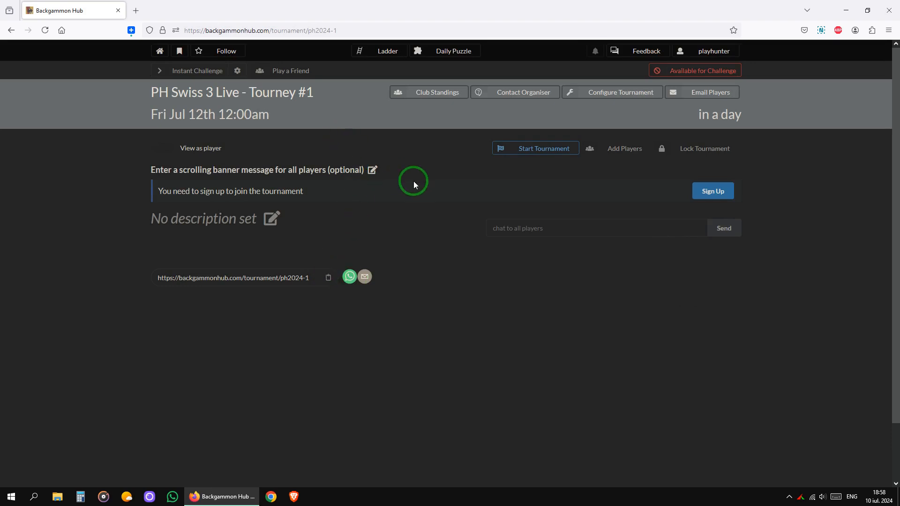
left_click(356, 30)
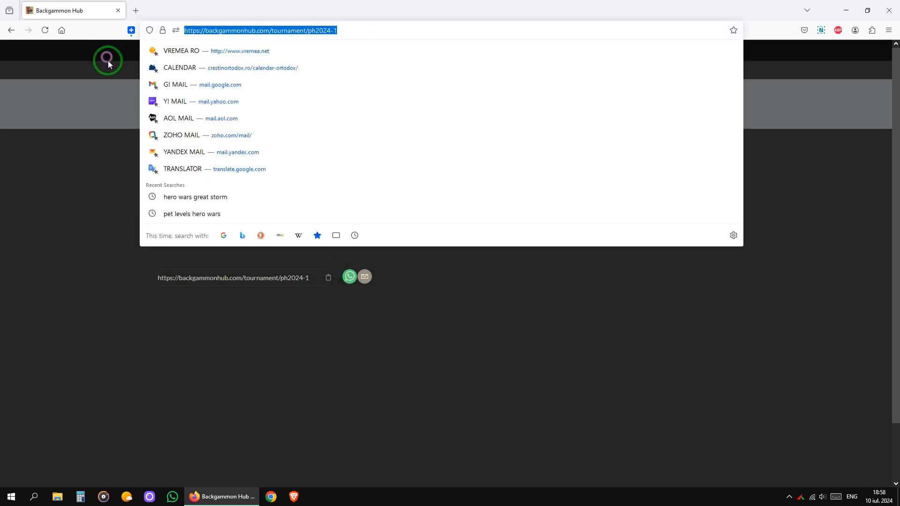
left_click(530, 330)
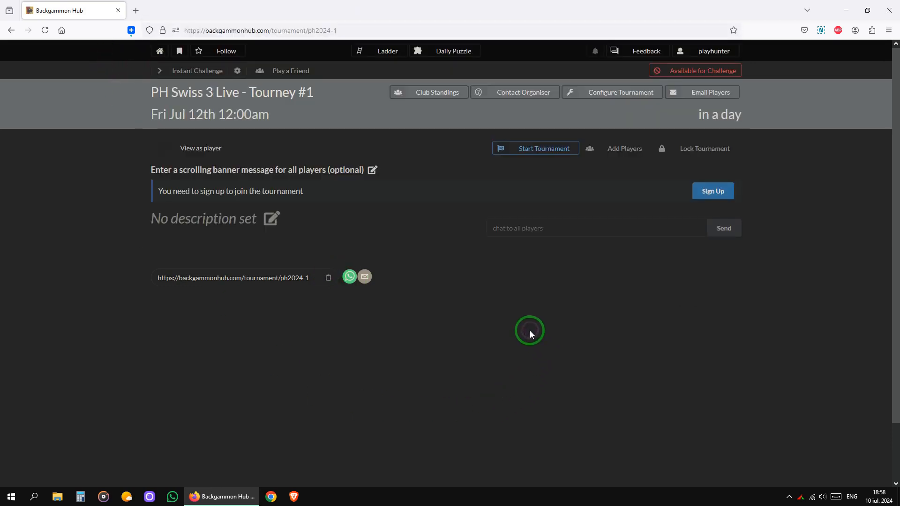
left_click(642, 95)
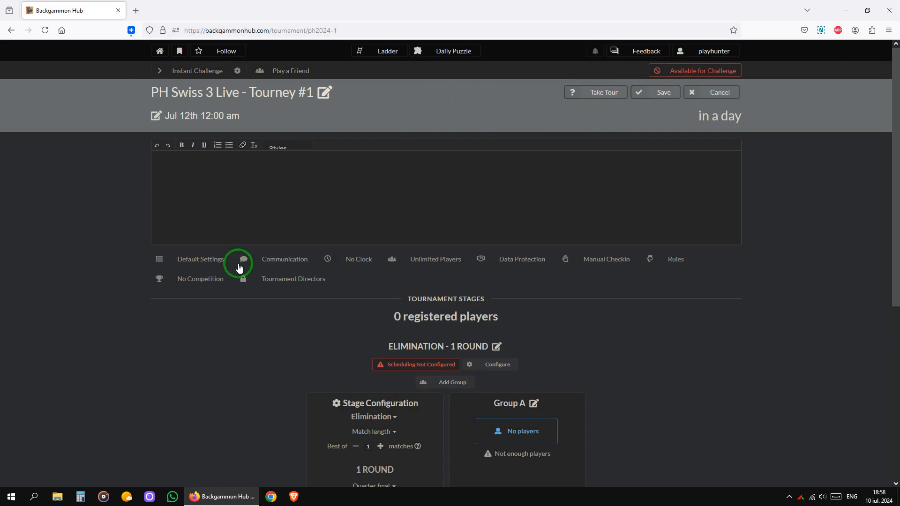
- Set the type of game to Regular backgammon with all variant options unchecked
left_click(197, 261)
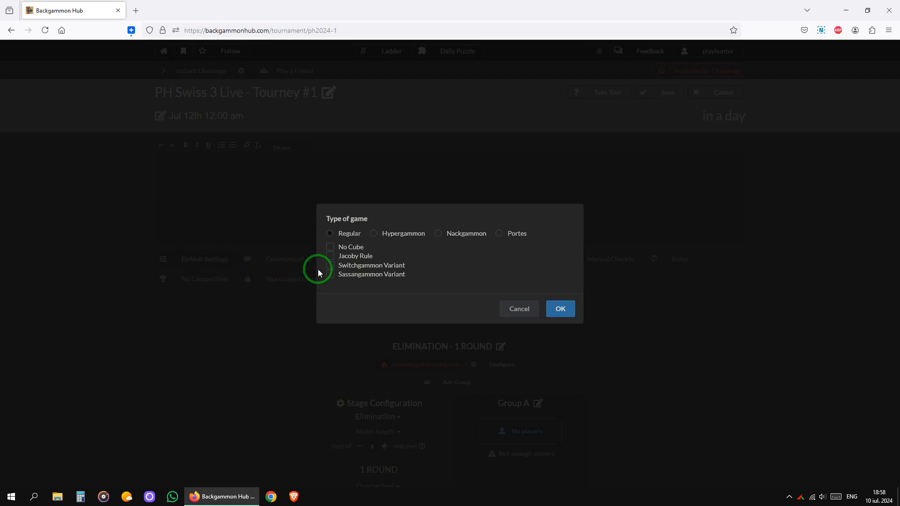
left_click(409, 233)
left_click(521, 240)
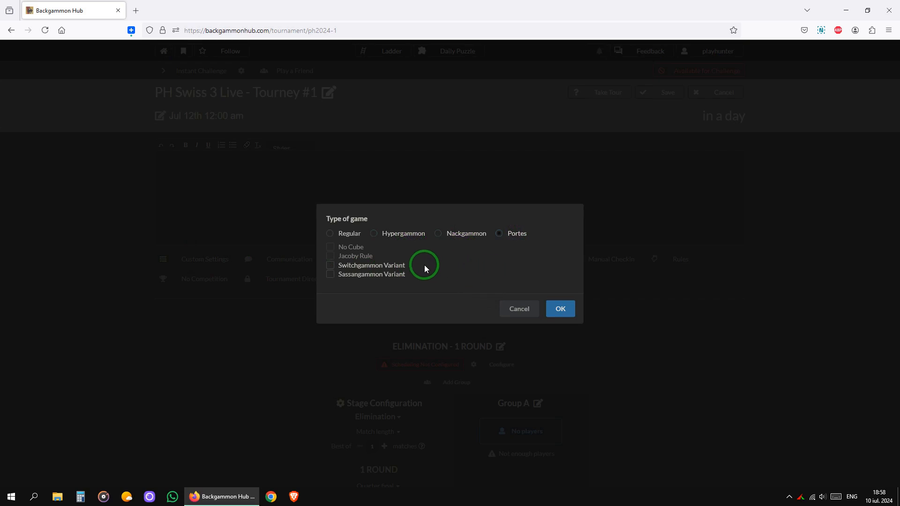
left_click(345, 236)
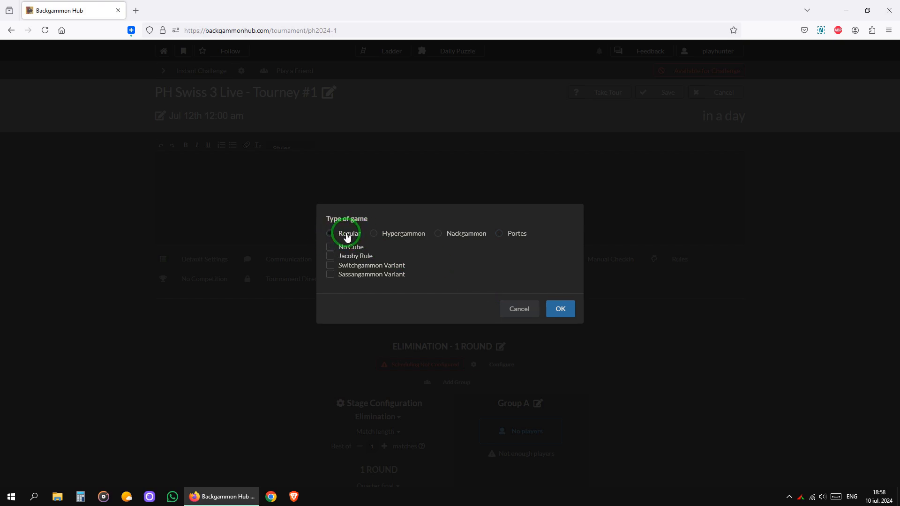
left_click(566, 309)
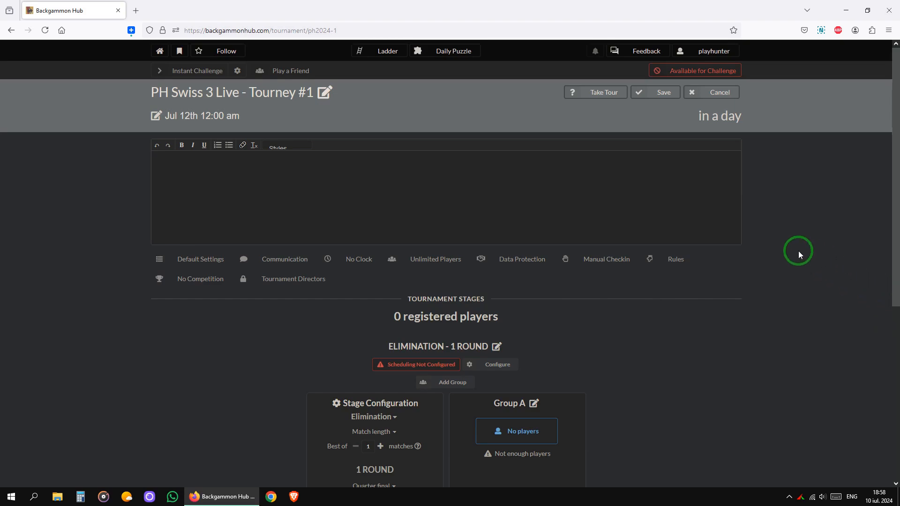
left_click(297, 262)
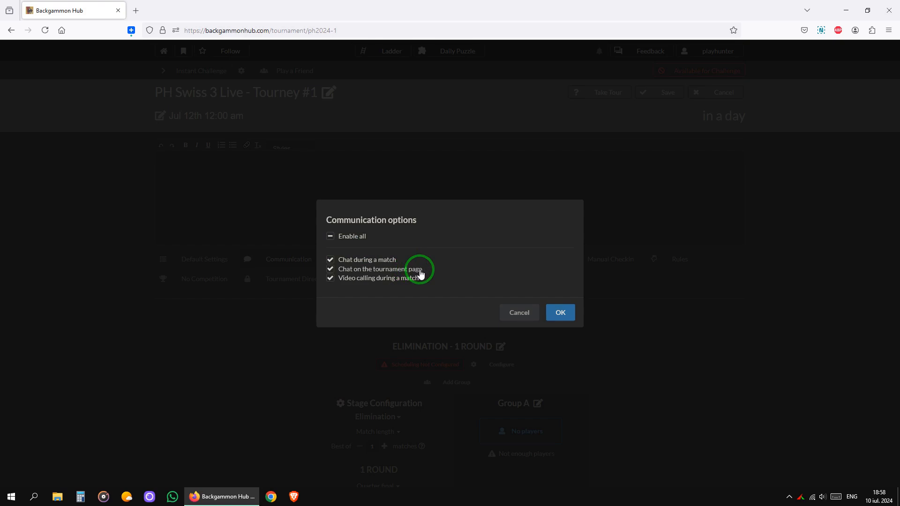
- Keep match chat and video calling on, but disable chat on the tournament page
left_click(385, 263)
left_click(384, 261)
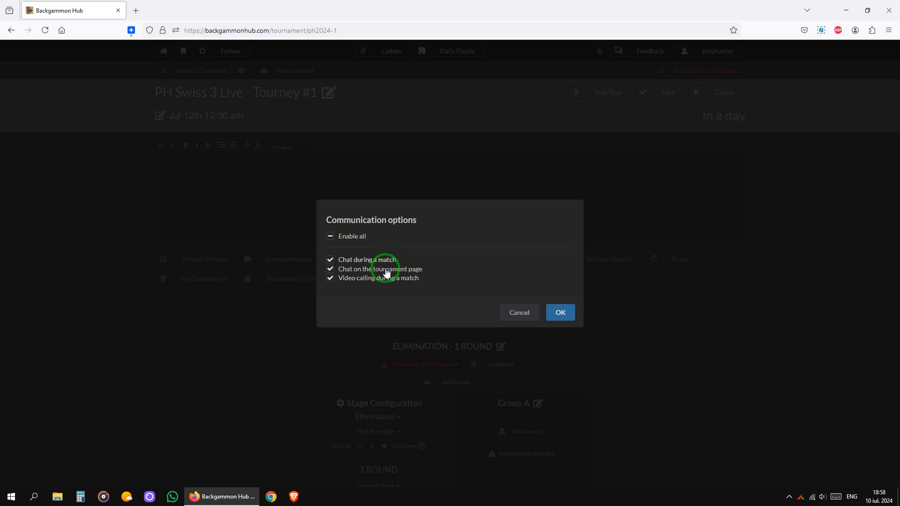
left_click(381, 271)
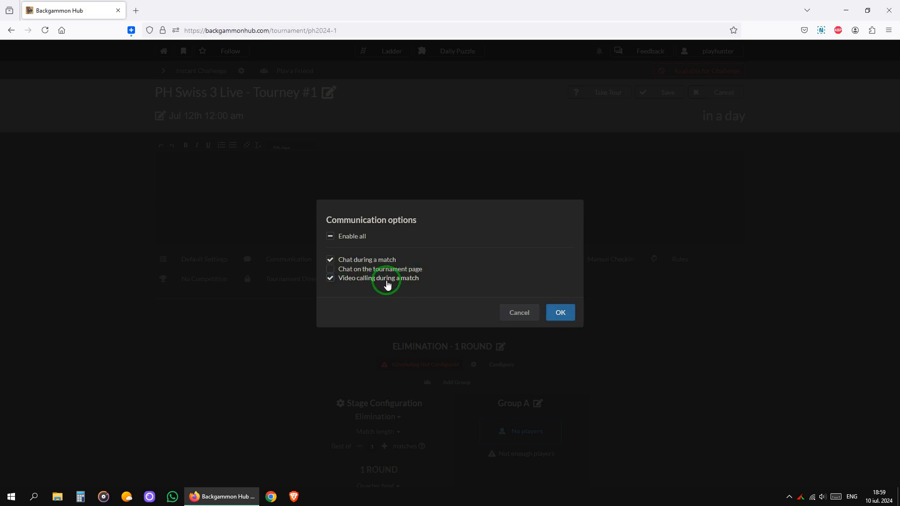
left_click(570, 312)
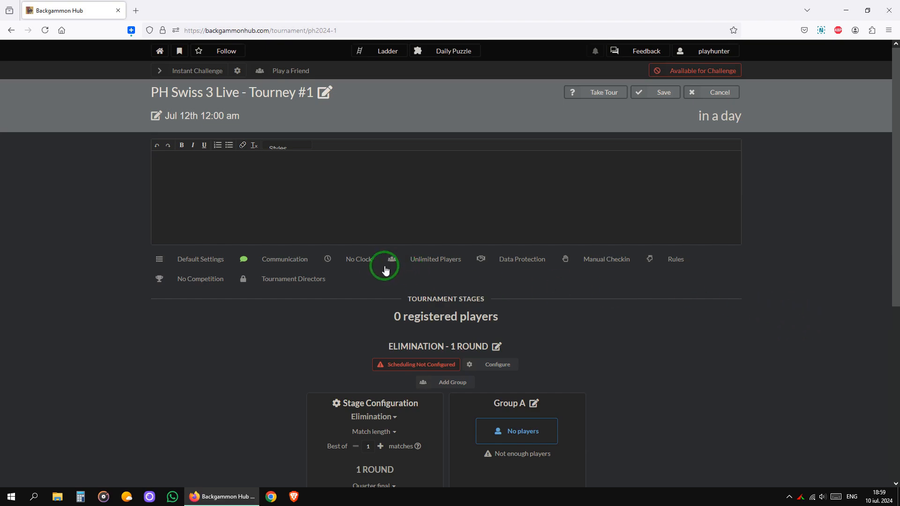
- Switch to a Custom clock with 12 seconds grace and 90 seconds per point
left_click(368, 260)
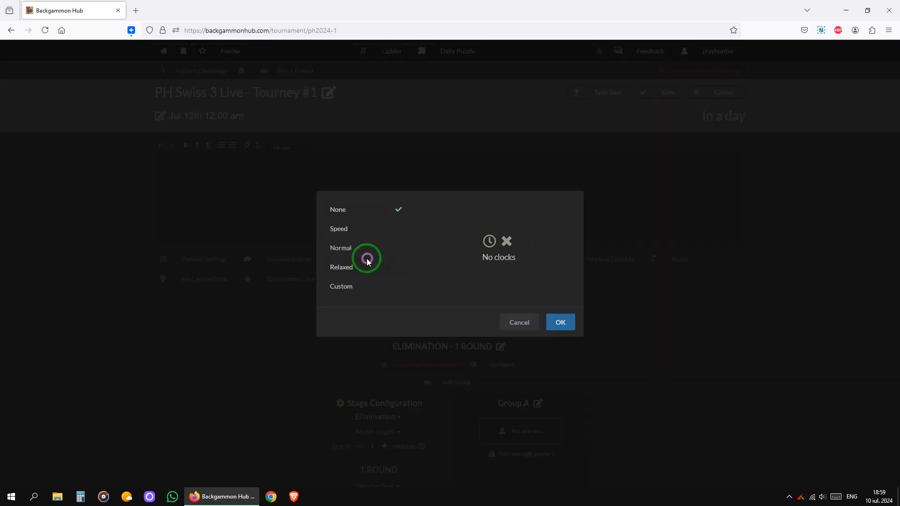
left_click(376, 229)
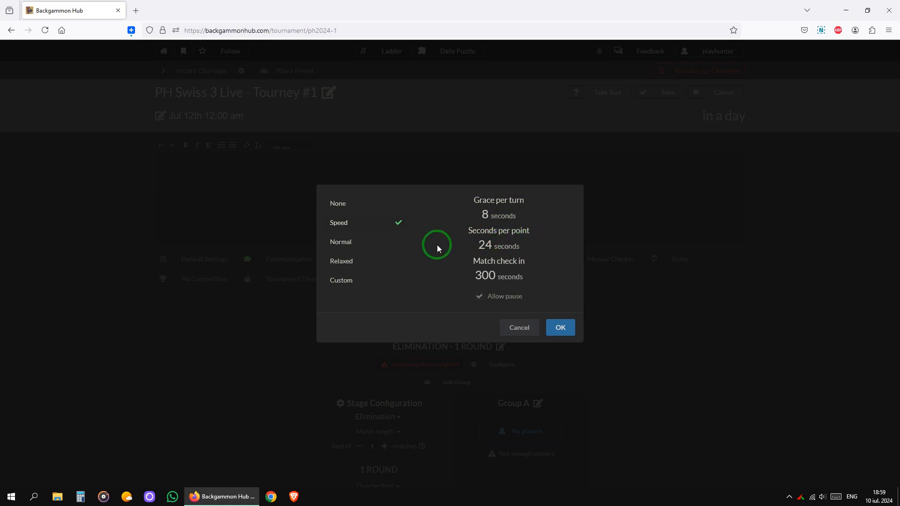
left_click(374, 244)
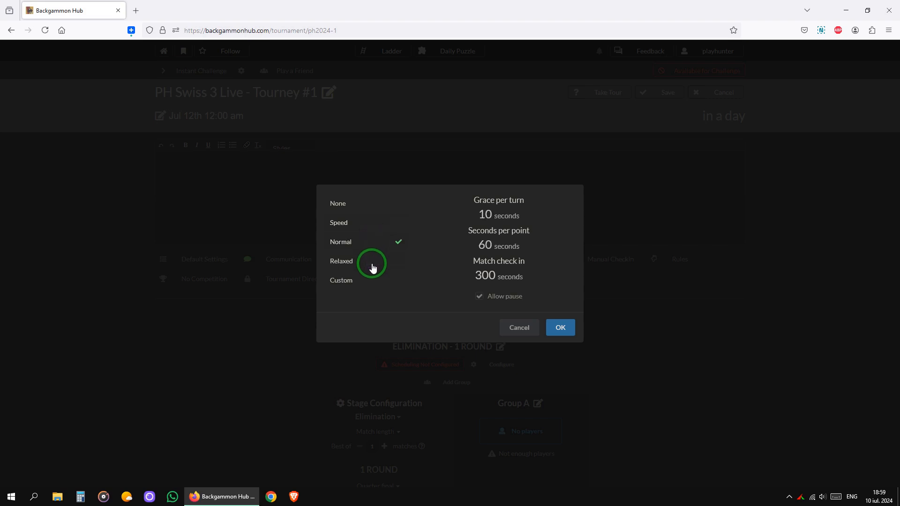
left_click(371, 264)
left_click(369, 279)
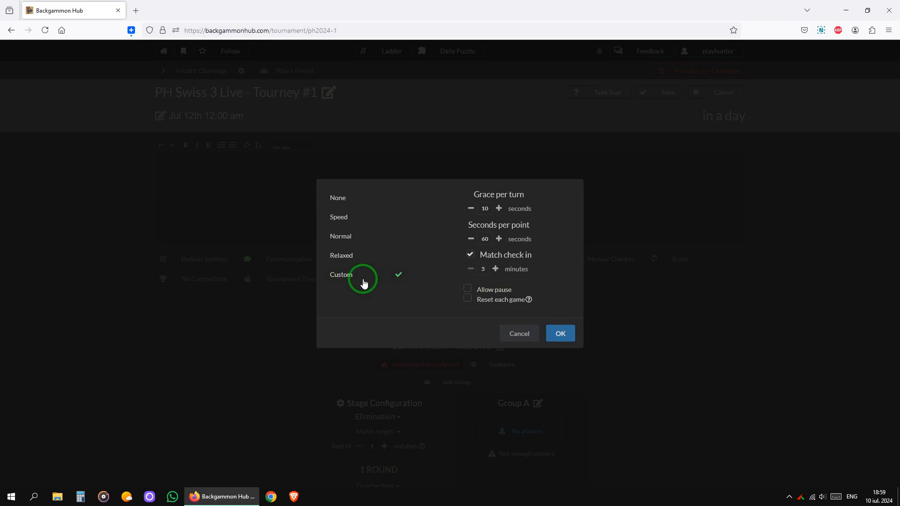
left_click(499, 209)
left_click(499, 208)
left_click(499, 240)
left_click(499, 239)
left_click(499, 240)
- Turn off match check-in, allow pausing, and apply the custom clock
left_click(498, 269)
left_click(500, 269)
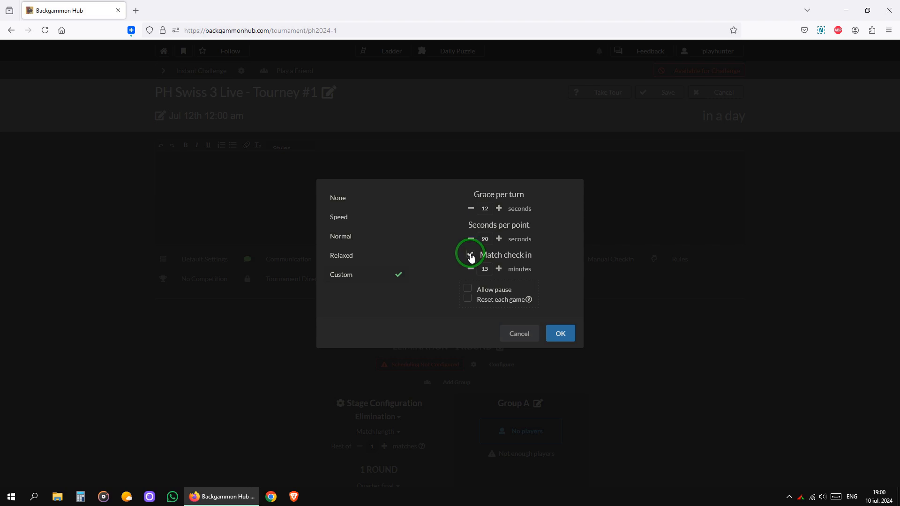
left_click(471, 255)
left_click(468, 290)
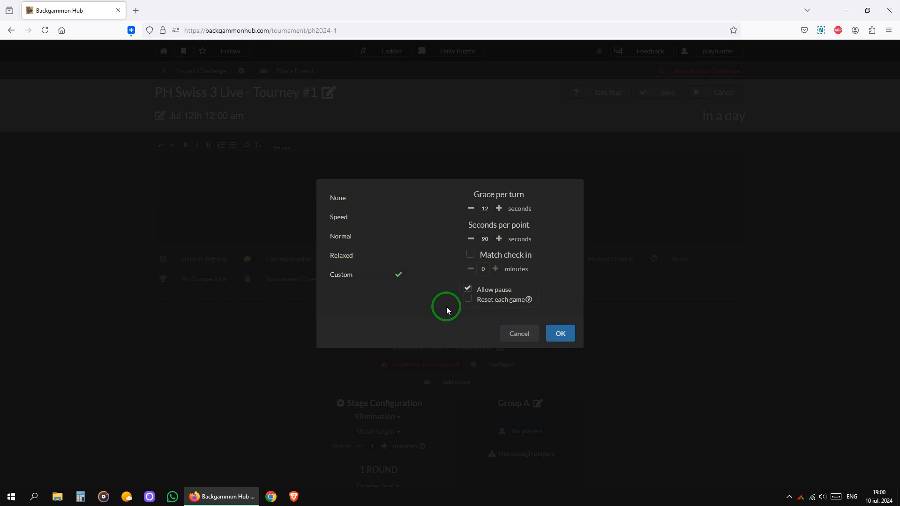
left_click(565, 331)
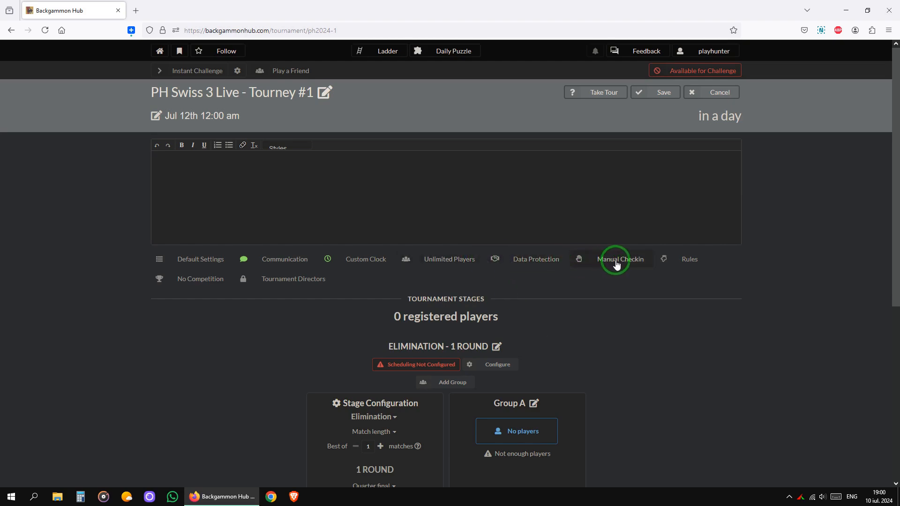
- Open the tournament's Rules dialog
left_click(697, 263)
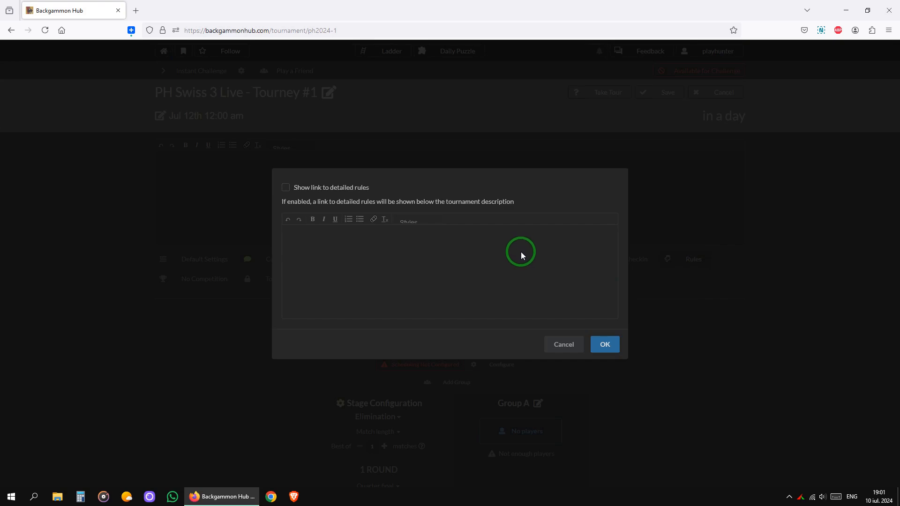
- Enable the detailed rules link with text 'rules / prizes / .. all terms at length' and save
left_click(287, 188)
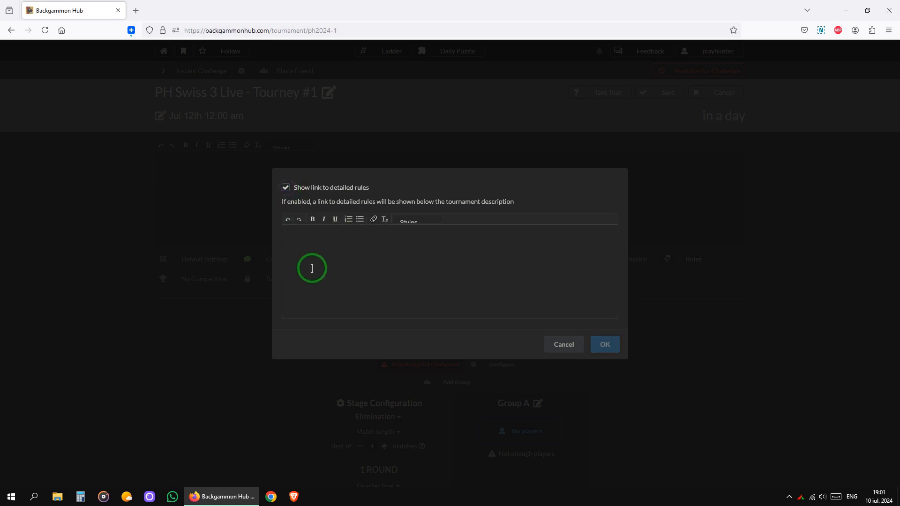
left_click(348, 258)
type("r")
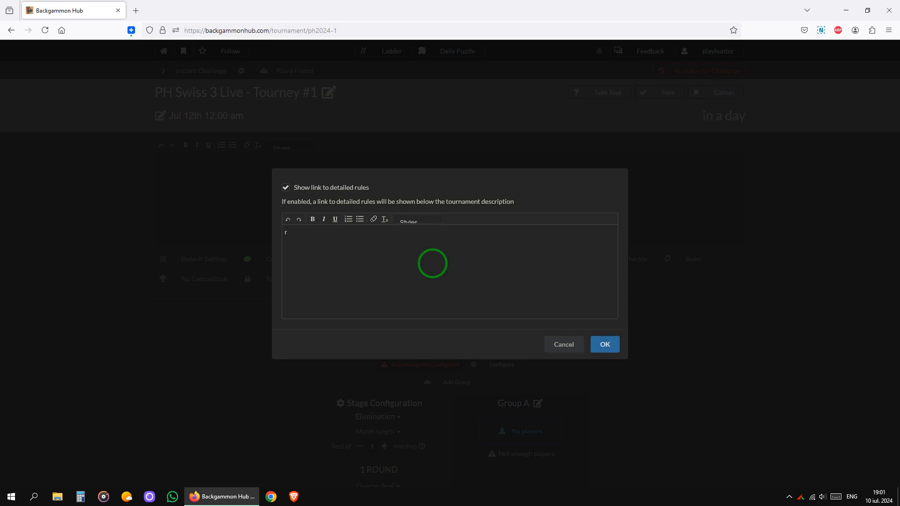
type("ules ")
type("prize")
type("ll terms at leng")
type("th")
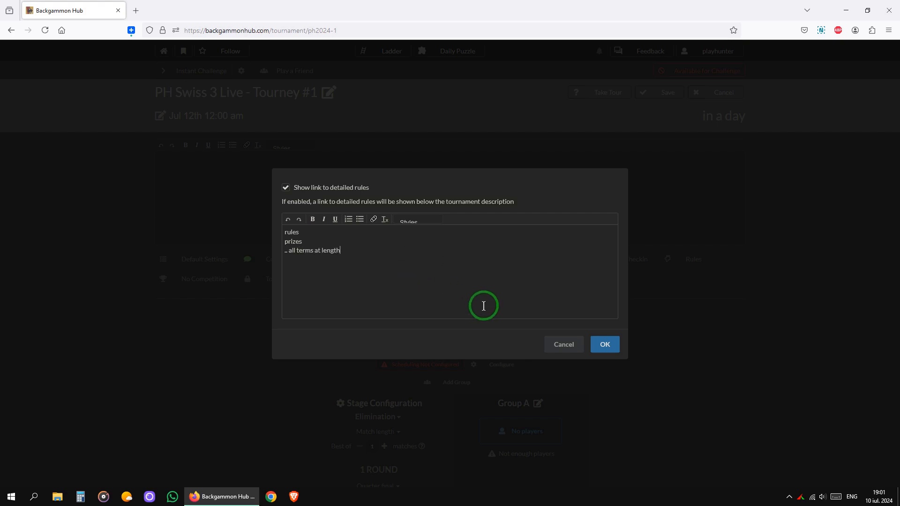
left_click(609, 345)
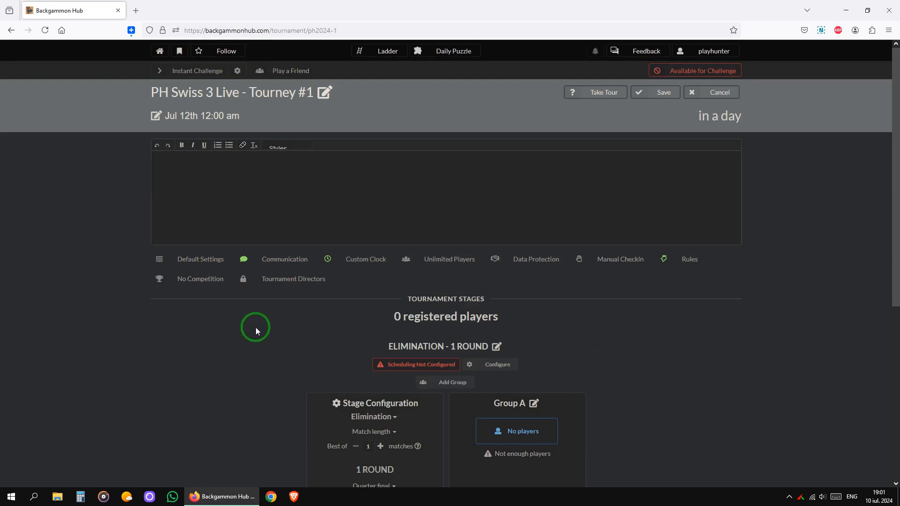
left_click(319, 278)
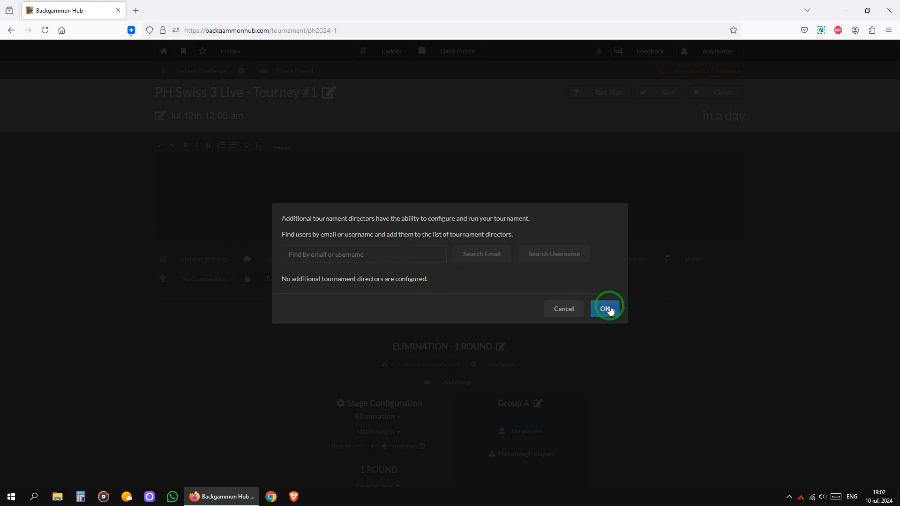
left_click(568, 309)
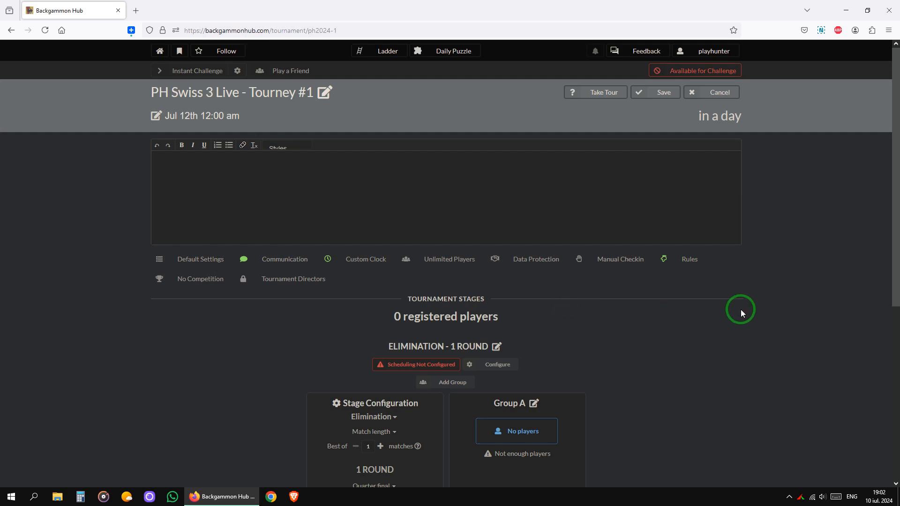
- Make the stage a Swiss format with 13-point matches
scroll(679, 314, "down", 1)
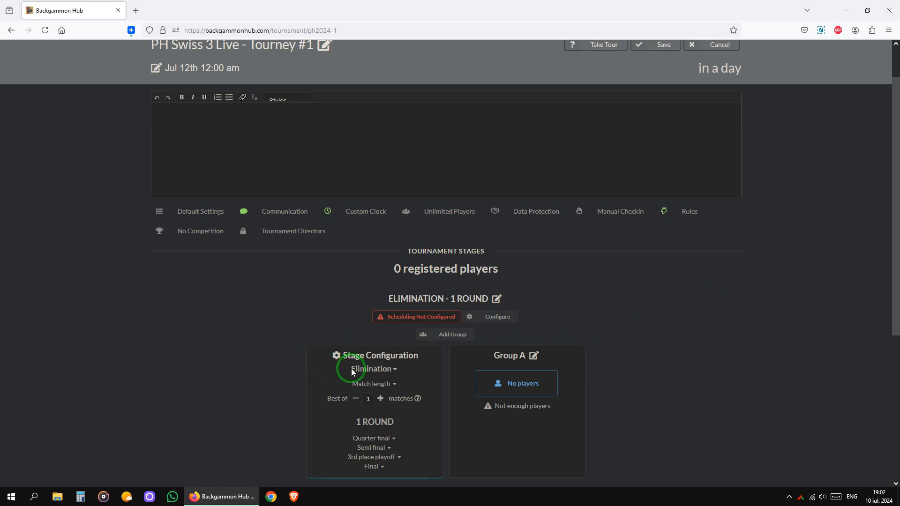
left_click(392, 369)
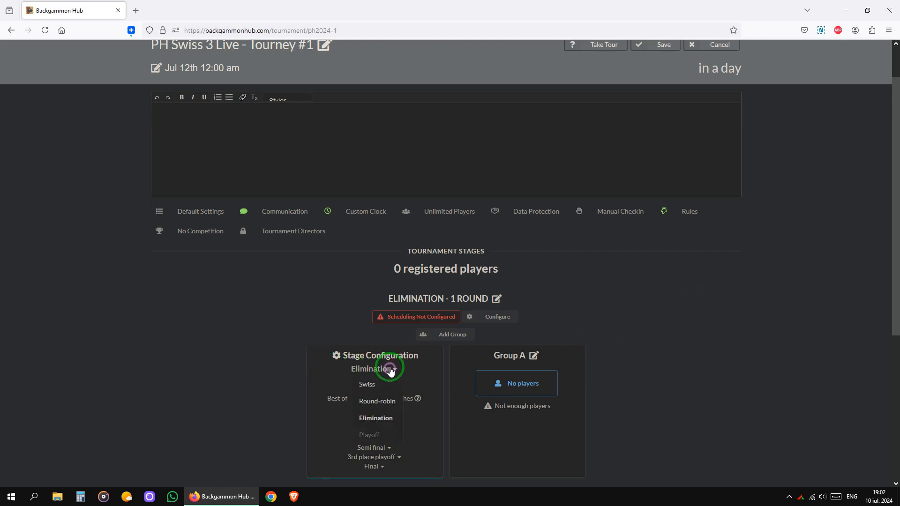
left_click(368, 384)
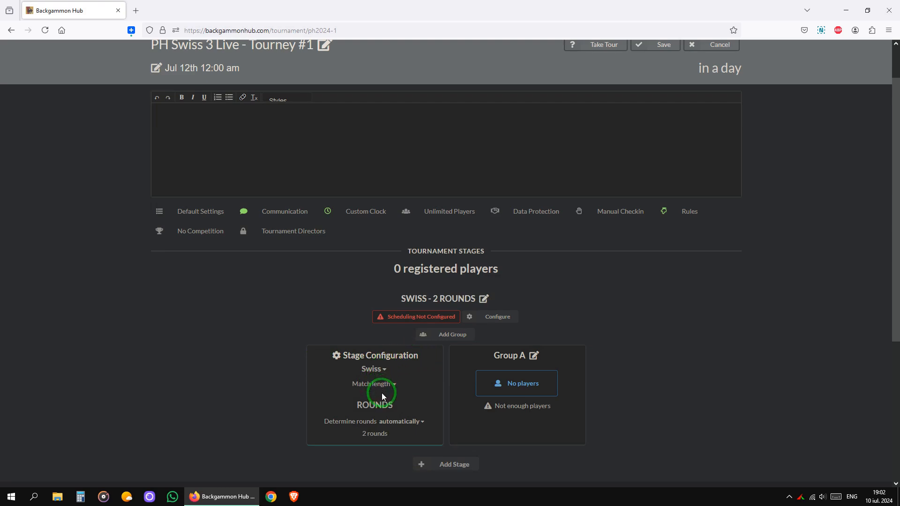
left_click(394, 386)
left_click(393, 385)
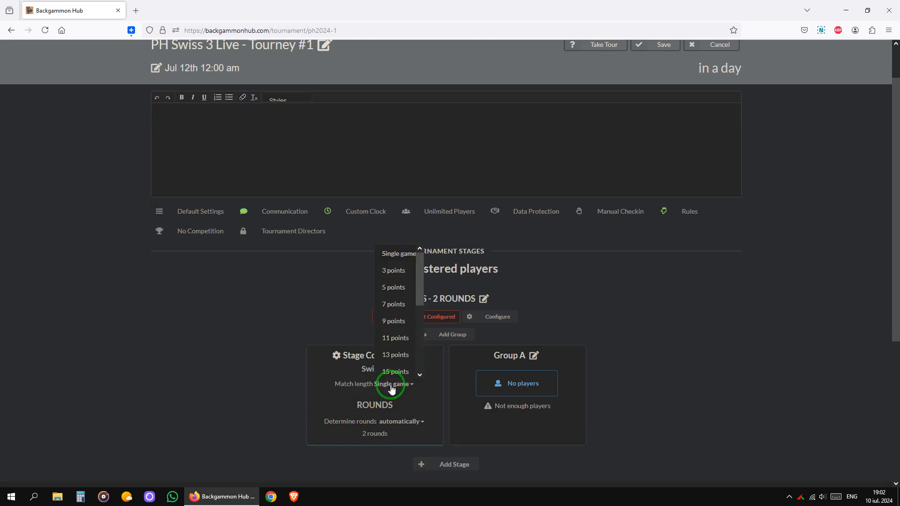
left_click(404, 358)
left_click(403, 356)
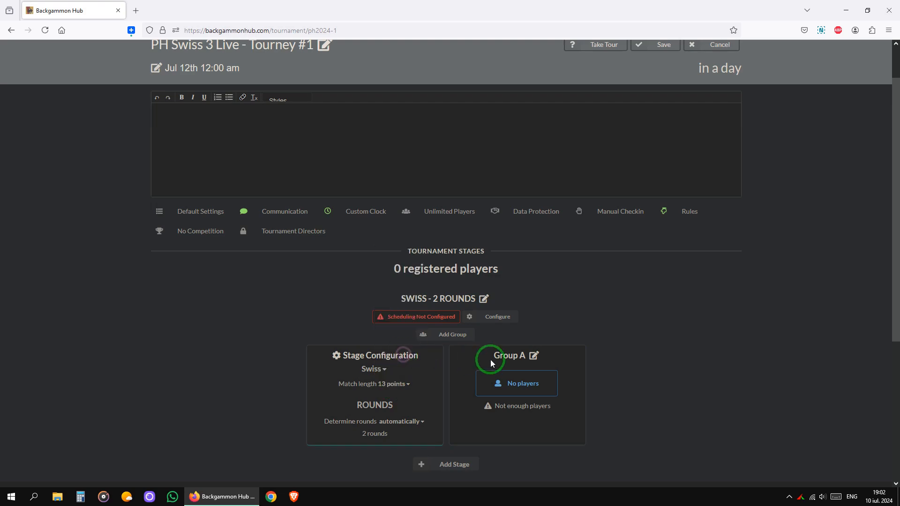
- Determine rounds by elimination, eliminating players after 3 defeats
left_click(420, 423)
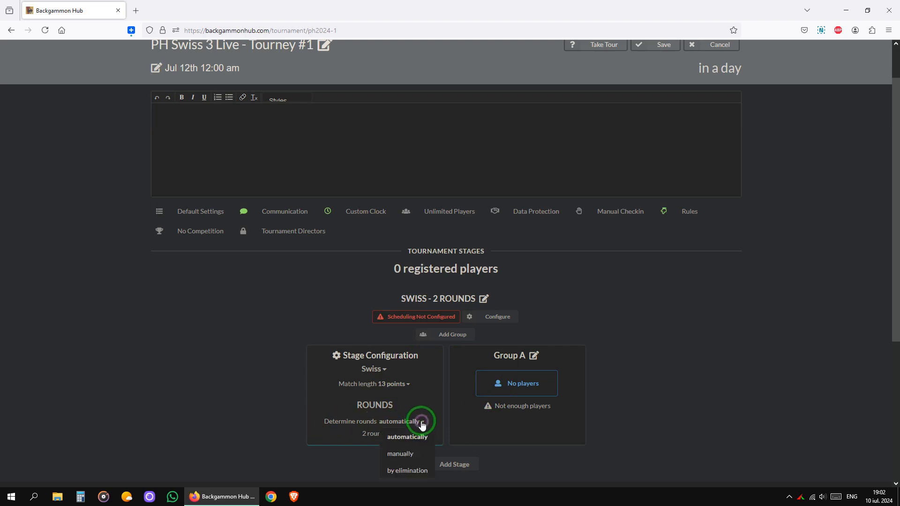
left_click(412, 469)
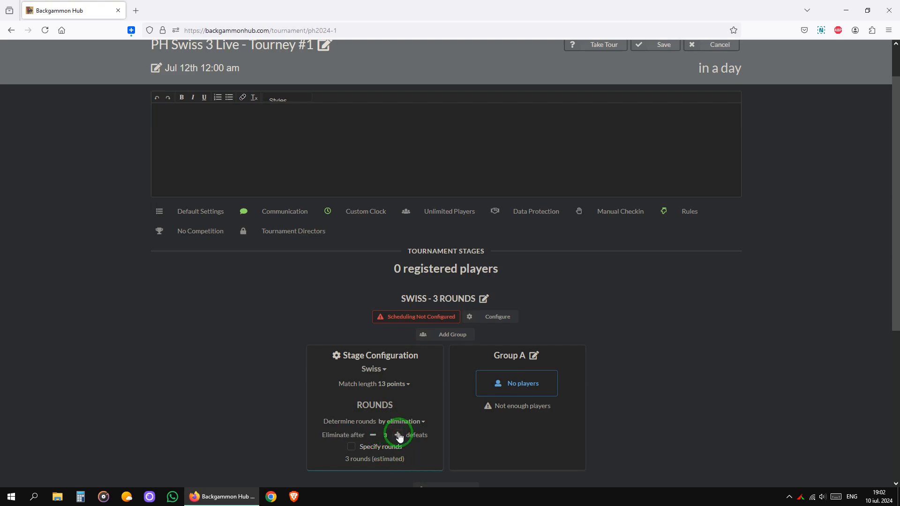
left_click(374, 436)
left_click(398, 436)
left_click(372, 436)
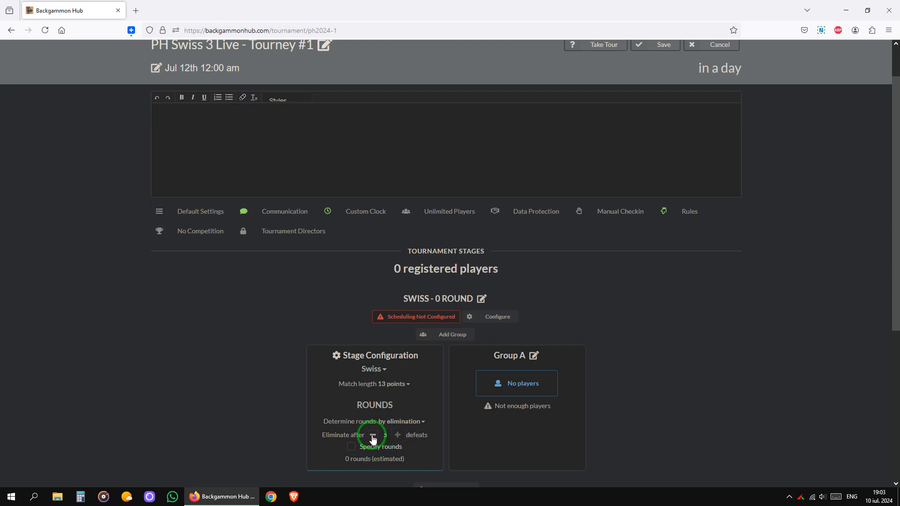
left_click(373, 436)
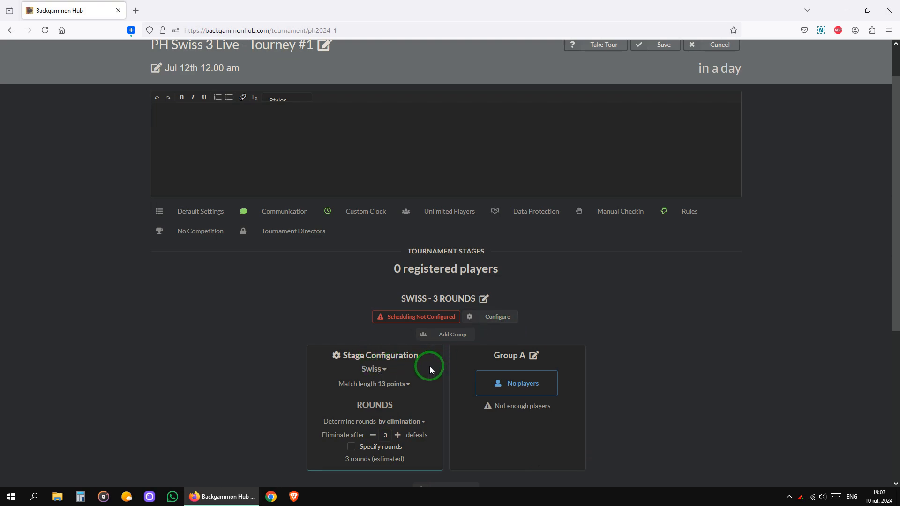
- Configure stage scheduling so players schedule their matches through Hub
left_click(505, 321)
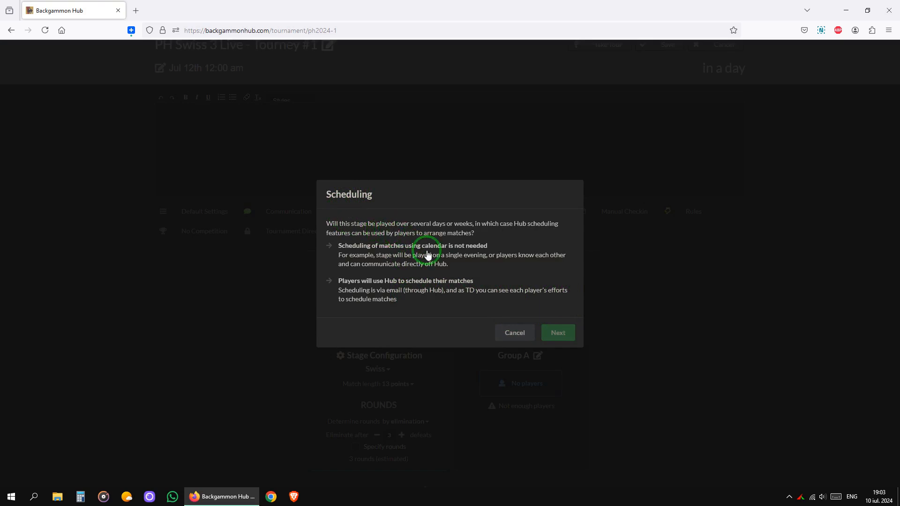
left_click(387, 294)
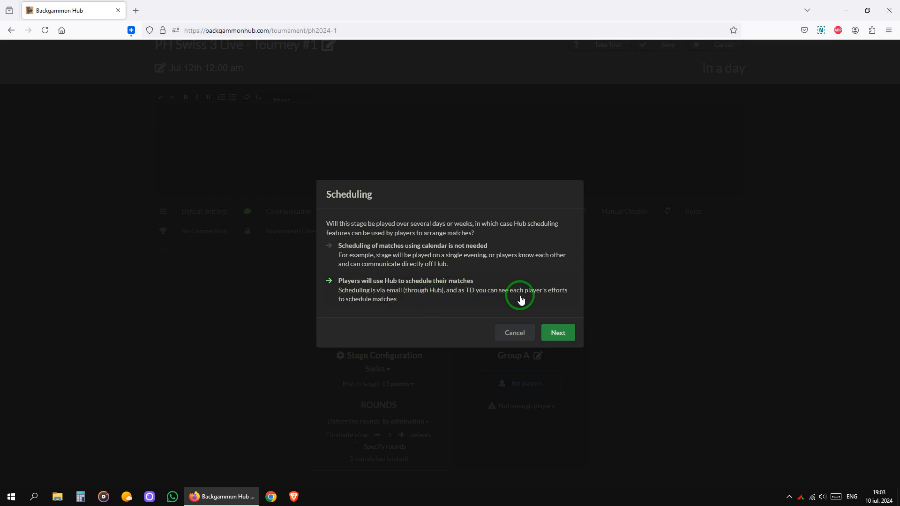
left_click(561, 332)
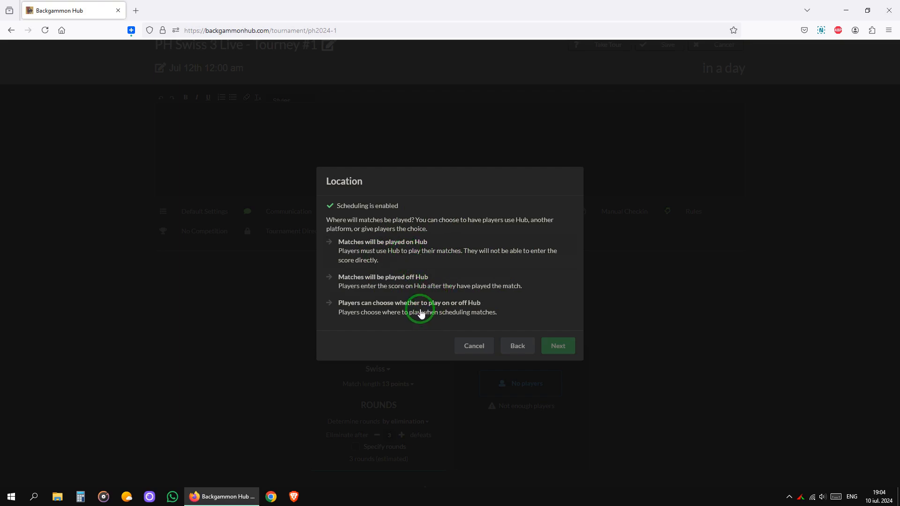
- Set match location to 'Players can choose whether to play on or off Hub'
left_click(445, 313)
- Set Email Scores to 'No email confirmation of scores'
left_click(562, 349)
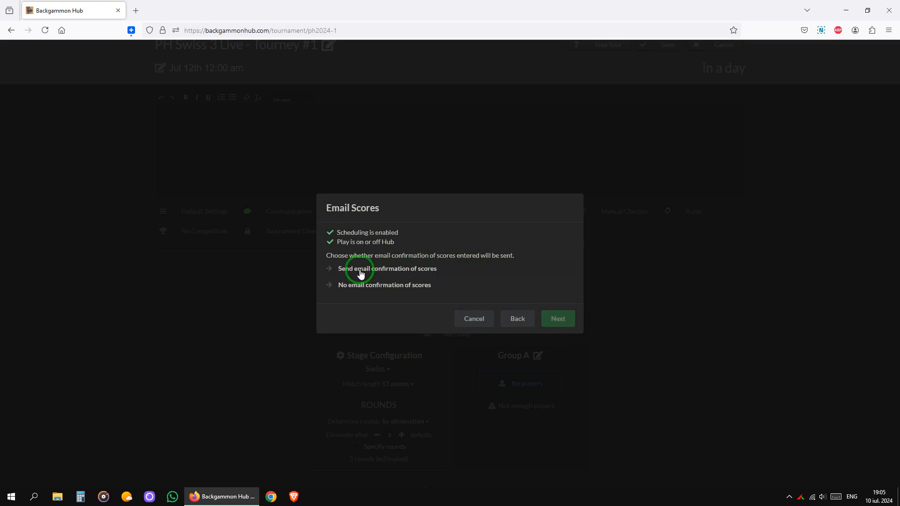
left_click(422, 271)
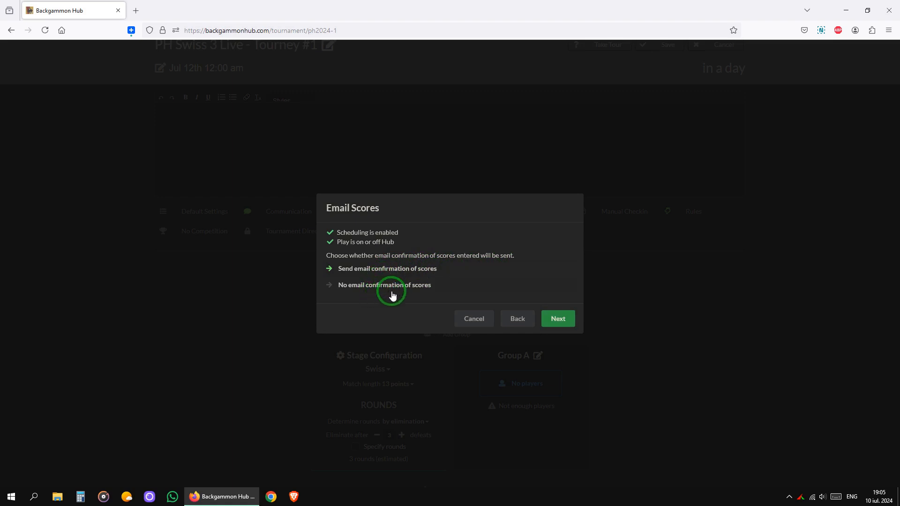
left_click(410, 287)
- Set rounds to 'Manually start each round' and finish the scheduling setup wizard
left_click(563, 320)
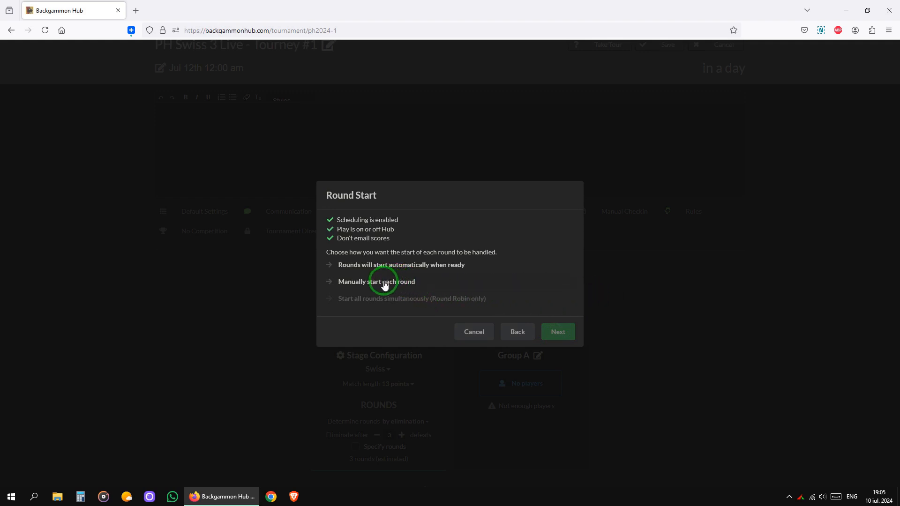
left_click(370, 287)
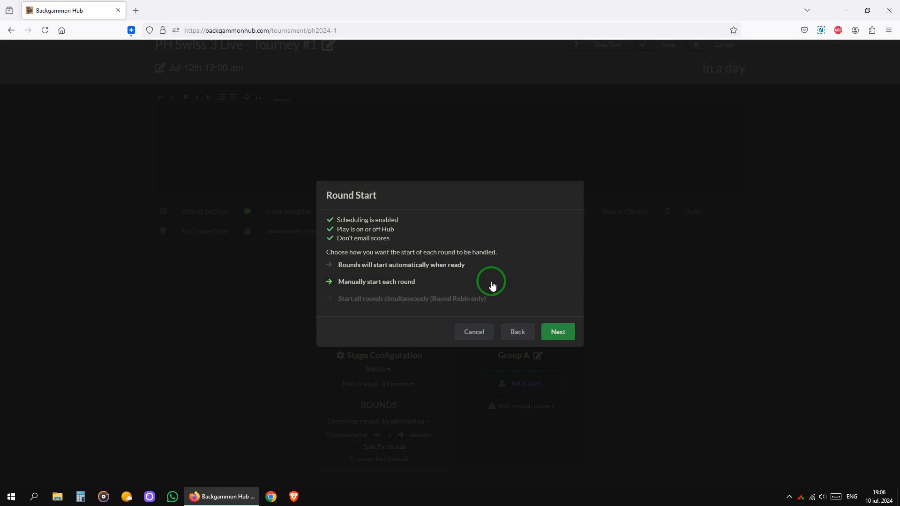
left_click(562, 334)
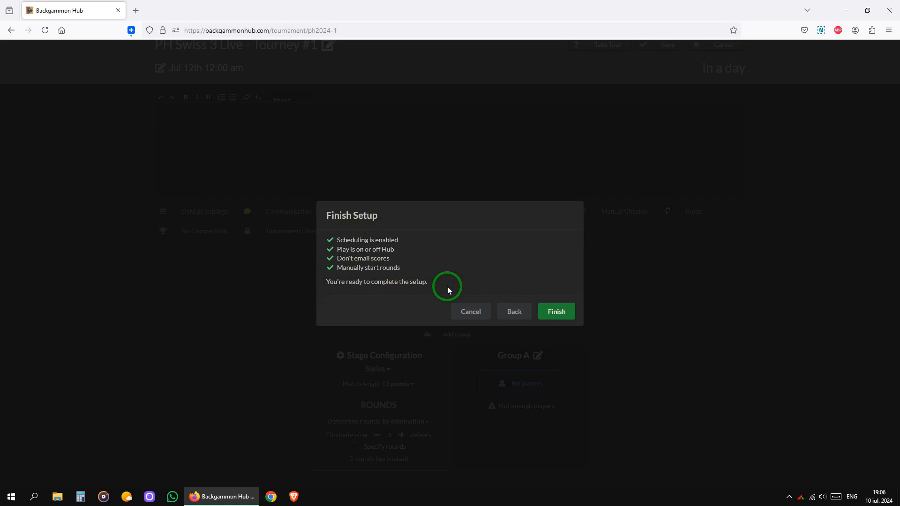
left_click(571, 306)
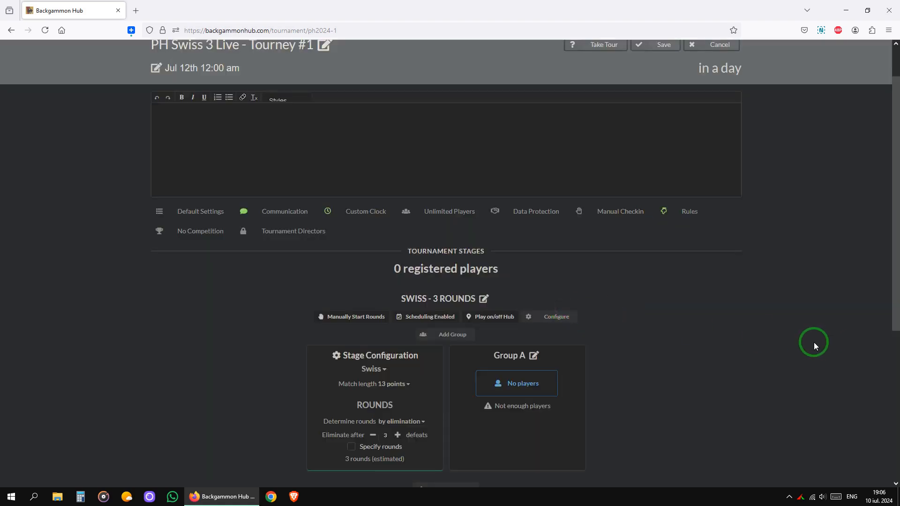
- Save the tournament configuration from the editor
left_click(666, 45)
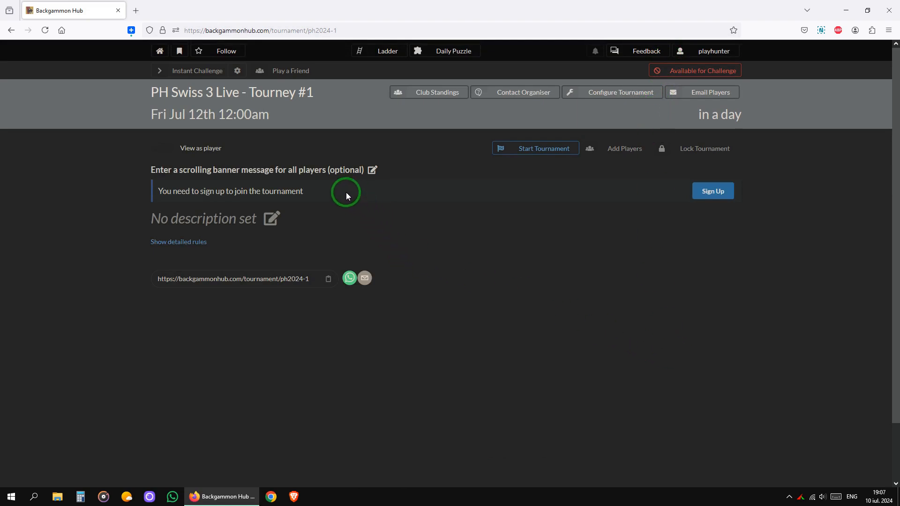
- Set the banner to 'Registrations open until Friday 12 July 10 AM. Tournament starting 12 PM !'
left_click(372, 172)
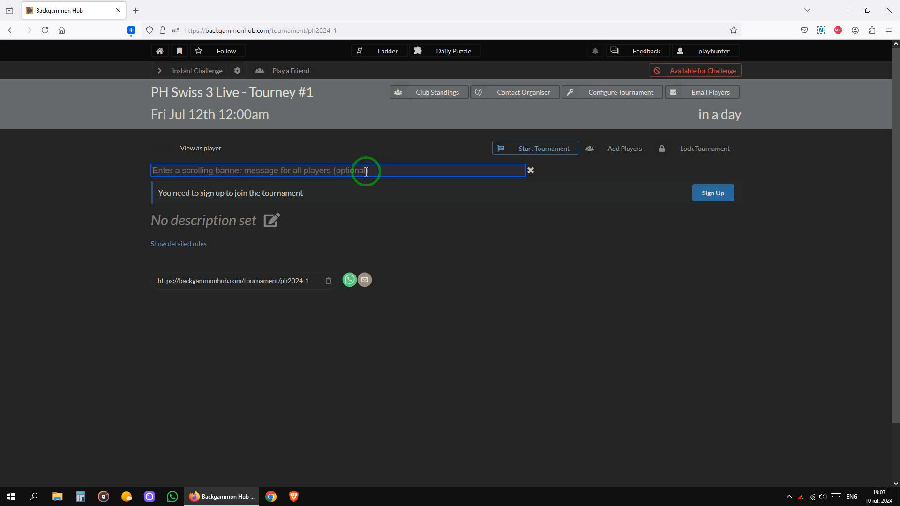
type("Re")
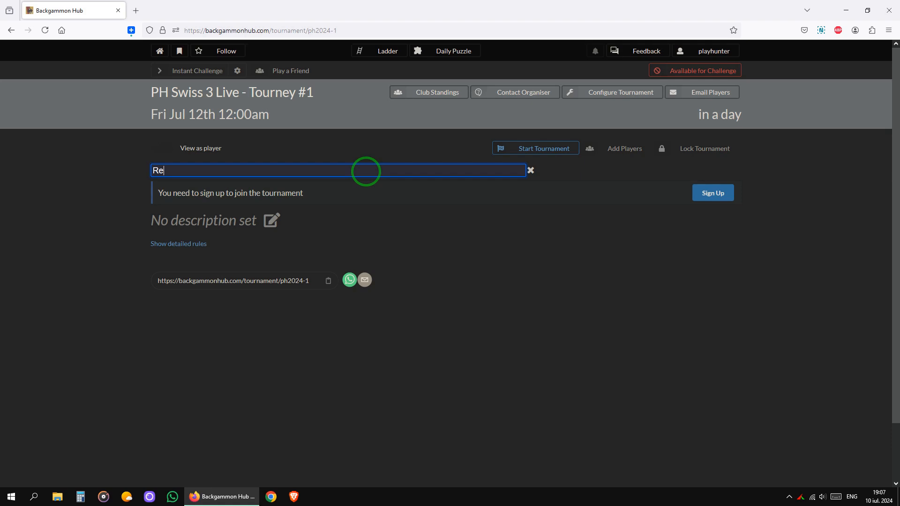
type("gistrations open until Fri")
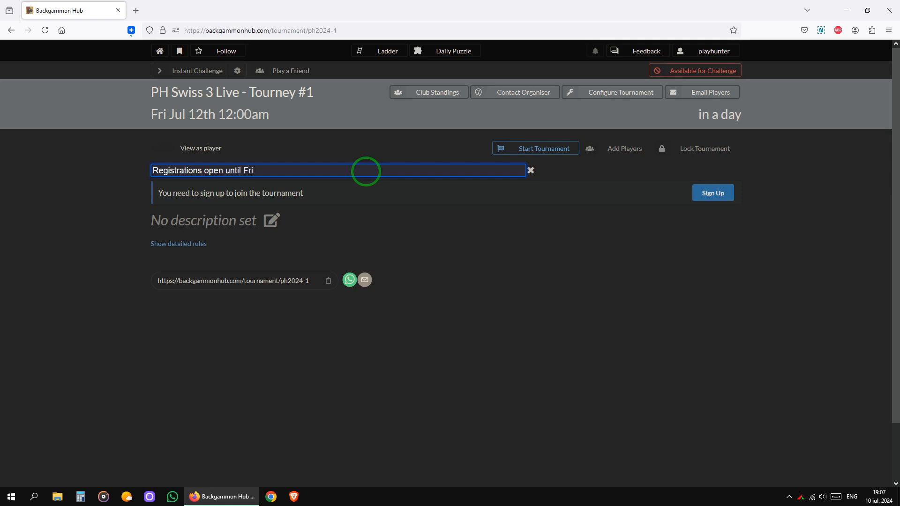
type("day 12 July 10 AM. Tour")
type("nament starting 12")
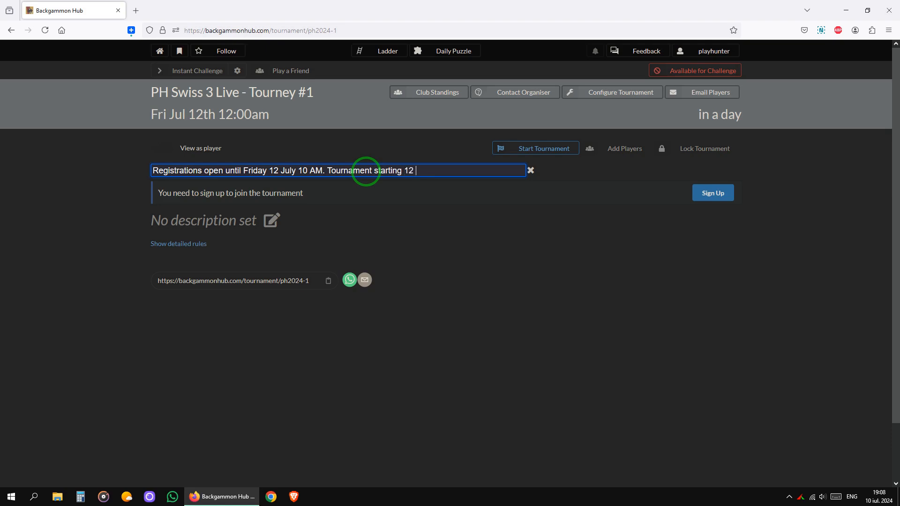
type("PM !")
left_click(453, 252)
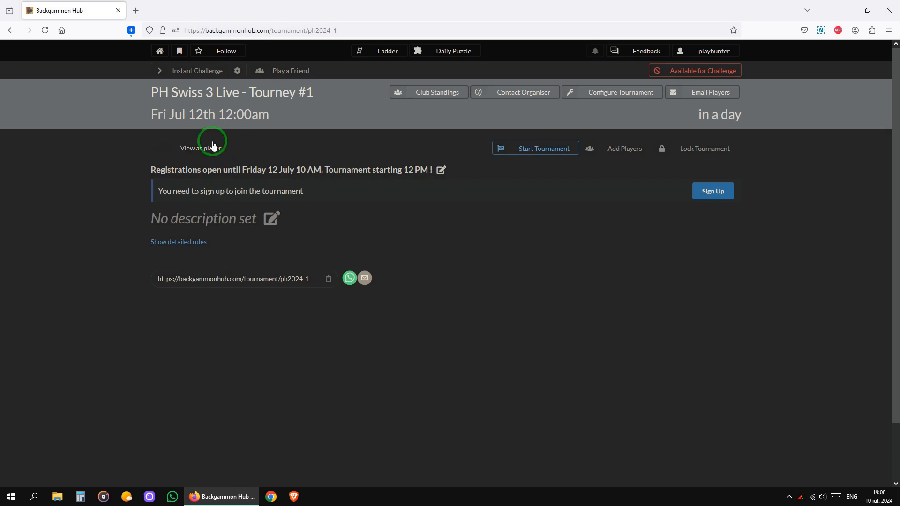
left_click(195, 147)
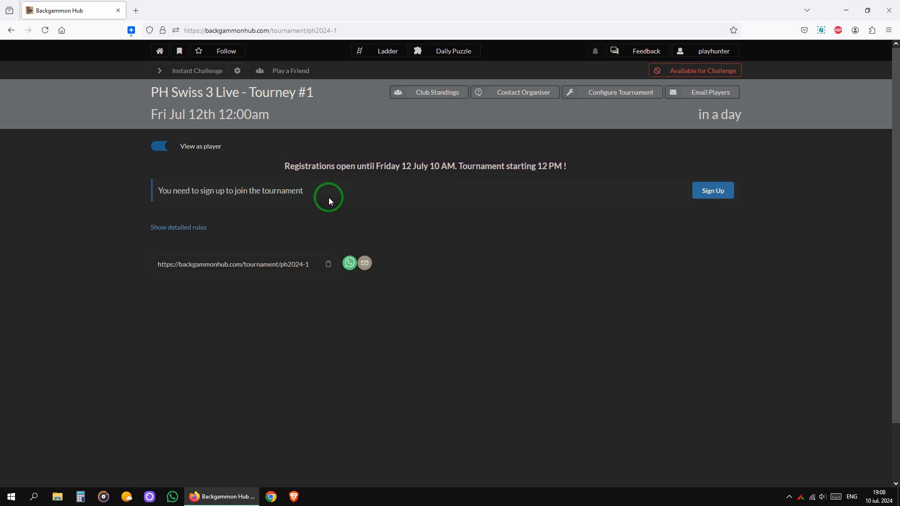
left_click(328, 265)
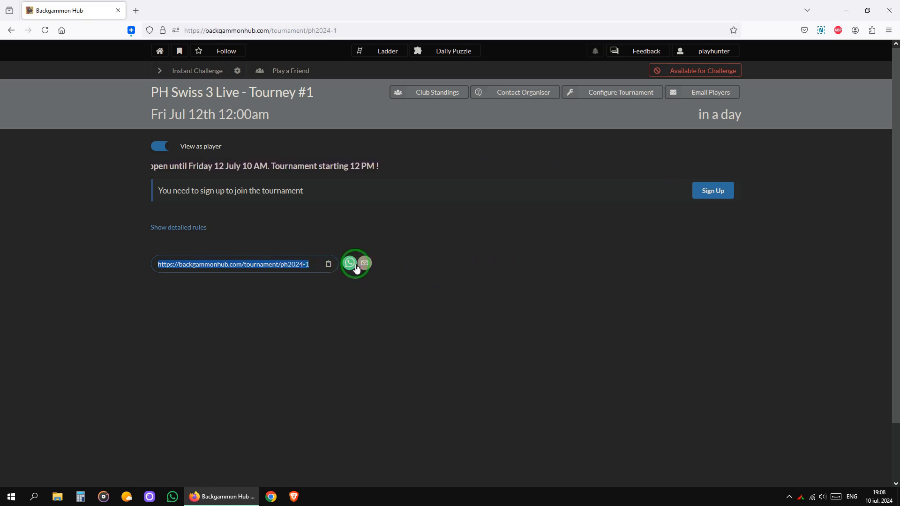
left_click(466, 266)
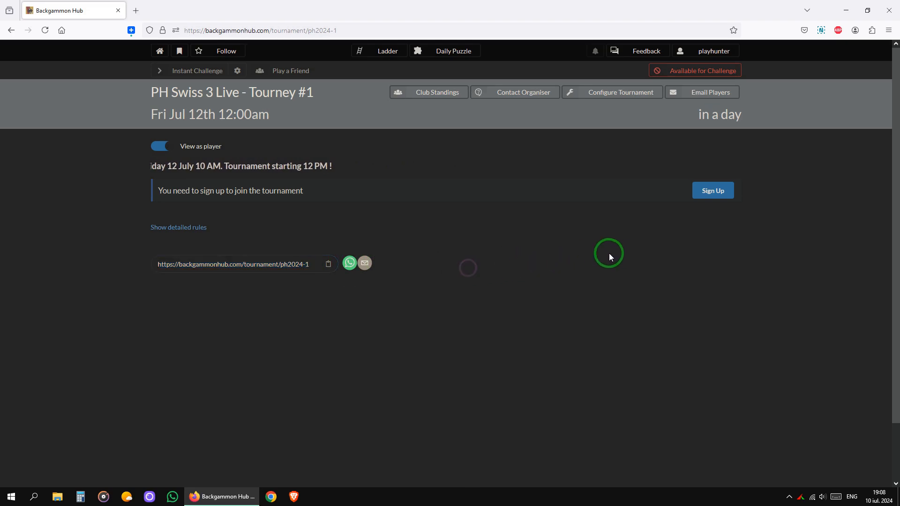
- Sign yourself up for the tournament, then turn off player view
left_click(713, 192)
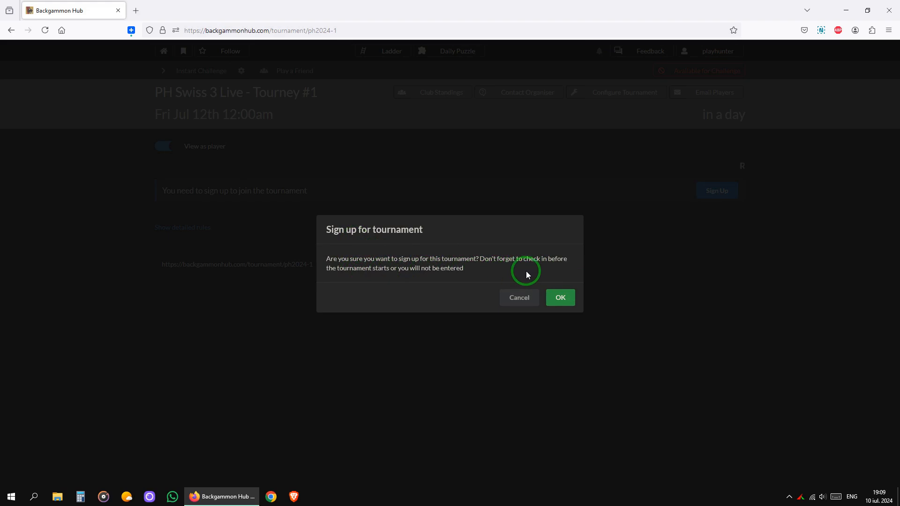
left_click(567, 302)
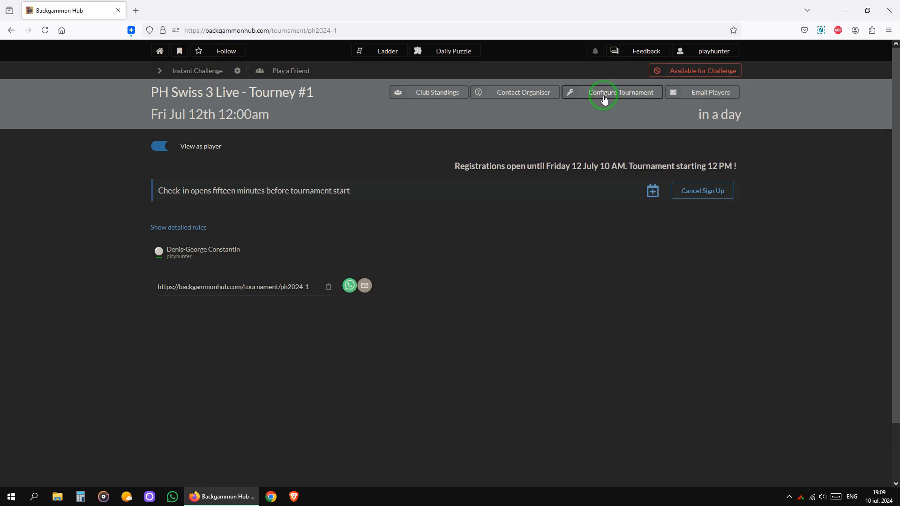
left_click(165, 147)
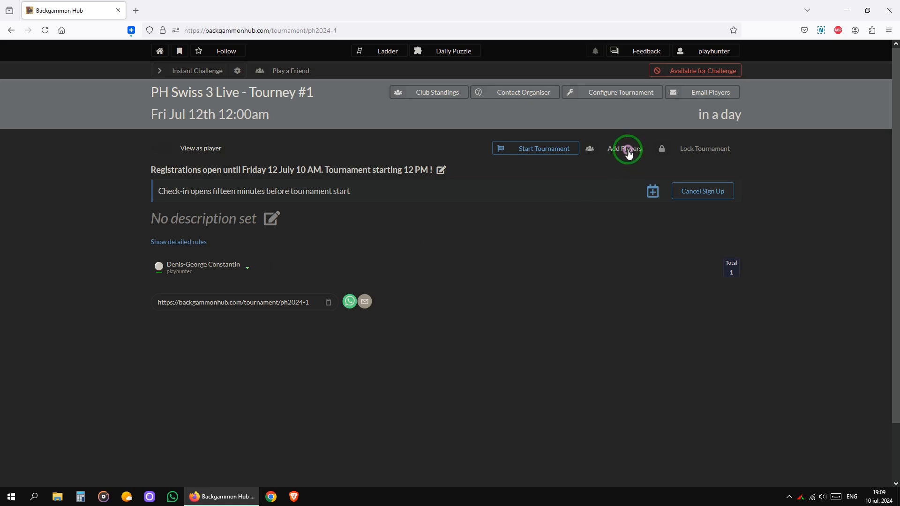
left_click(629, 154)
- Add a second player by searching their email address and selecting the match
left_click(450, 275)
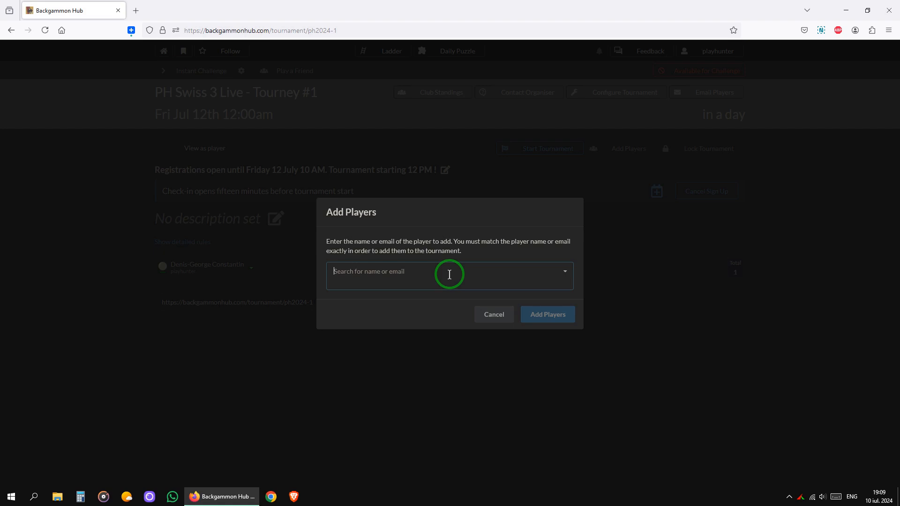
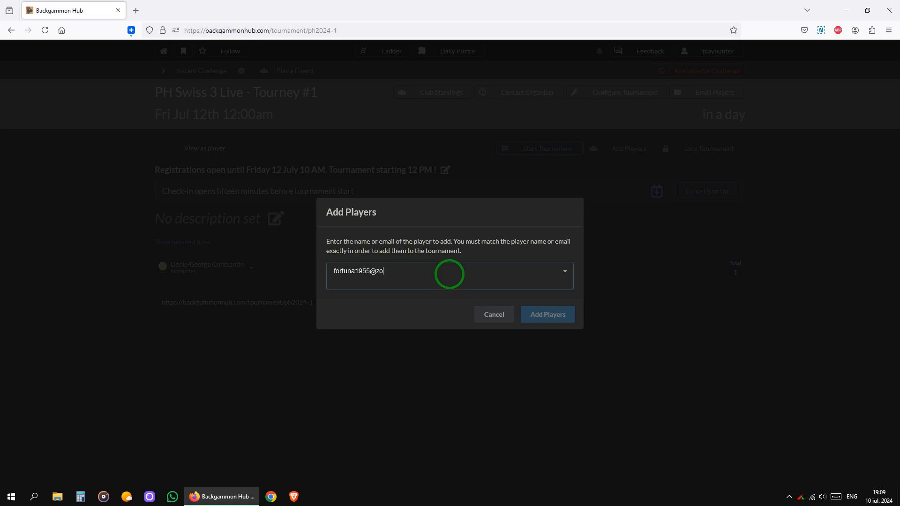
left_click(438, 288)
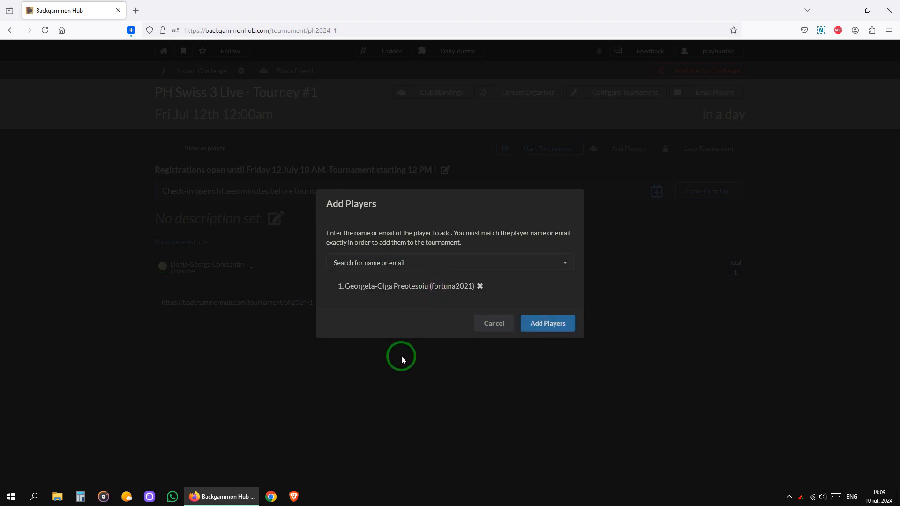
left_click(562, 323)
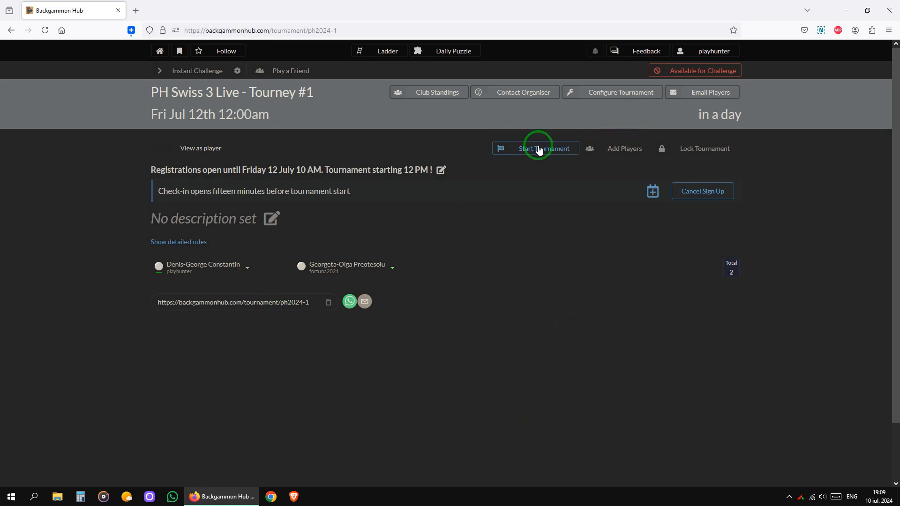
left_click(248, 268)
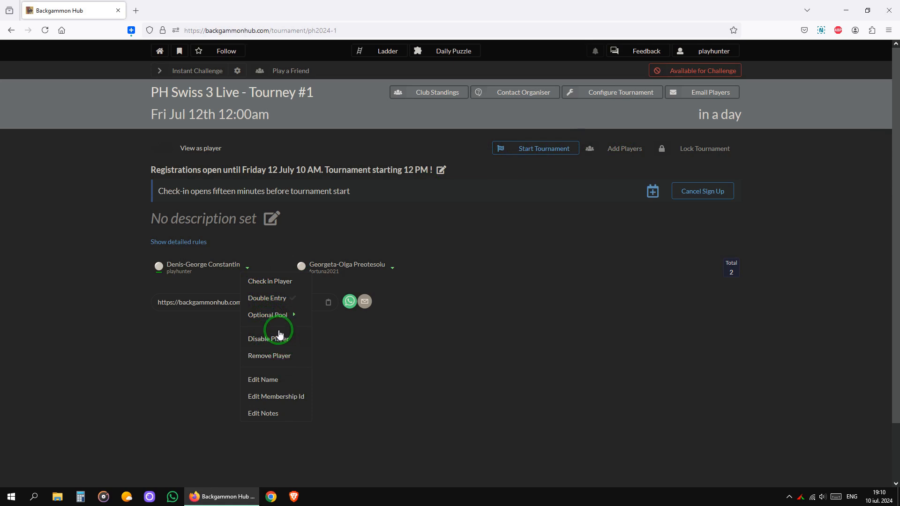
- Check in both registered players, bringing the Checked In count to 2
left_click(274, 284)
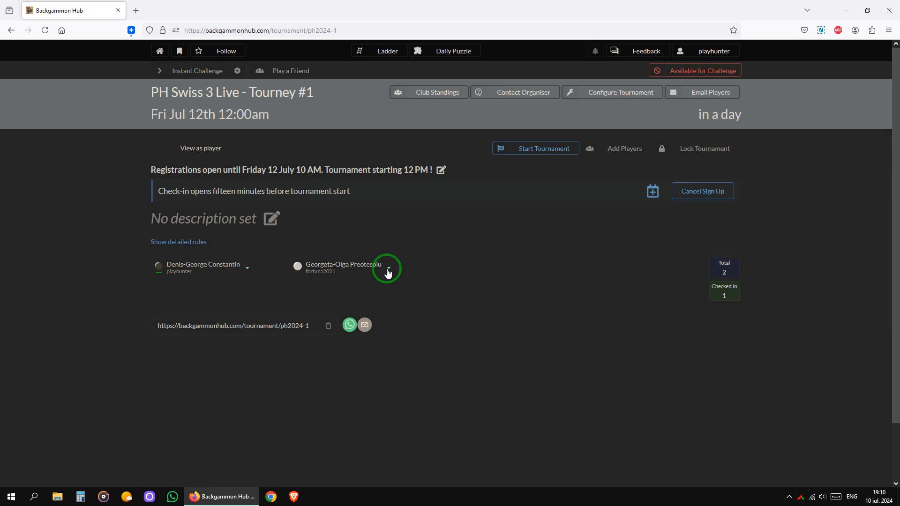
left_click(388, 270)
left_click(401, 283)
left_click(248, 270)
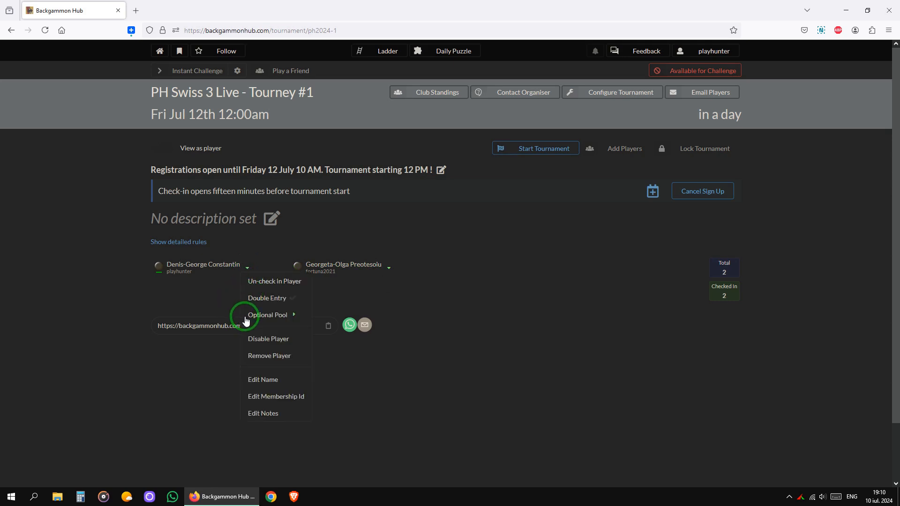
- Leave the first checked-in player in Gold Pool only, after adding then removing Silver Pool
left_click(295, 318)
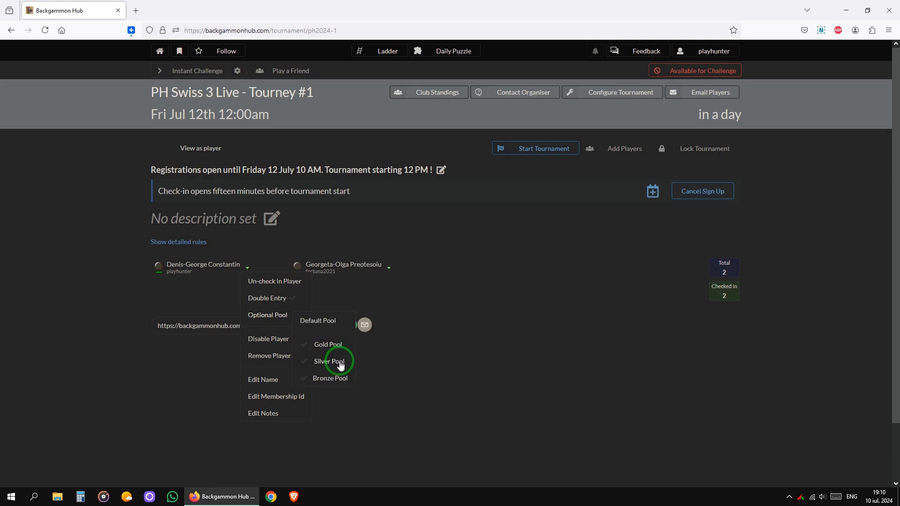
left_click(341, 362)
left_click(248, 269)
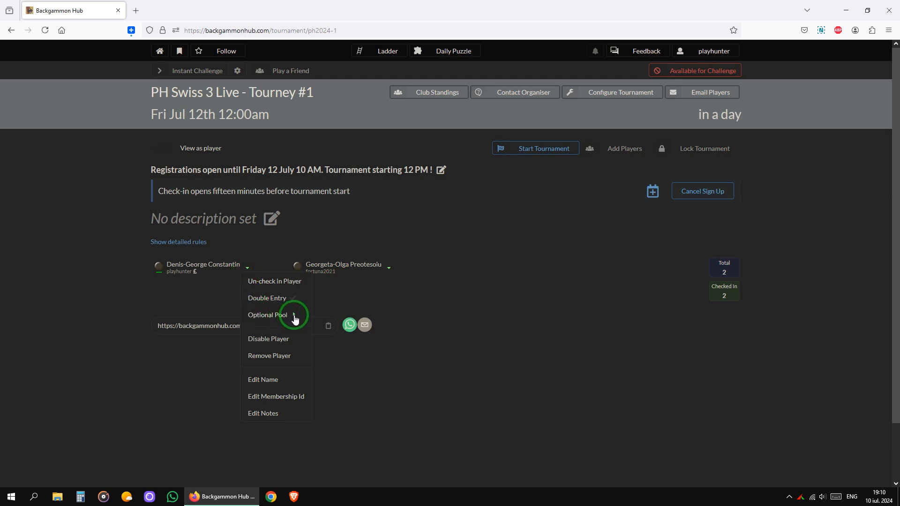
mouse_move(295, 319)
left_click(323, 347)
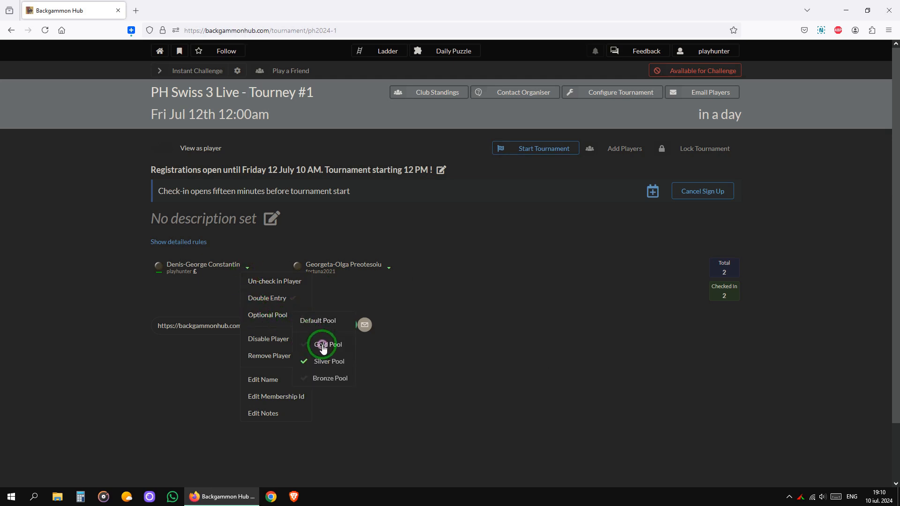
left_click(248, 269)
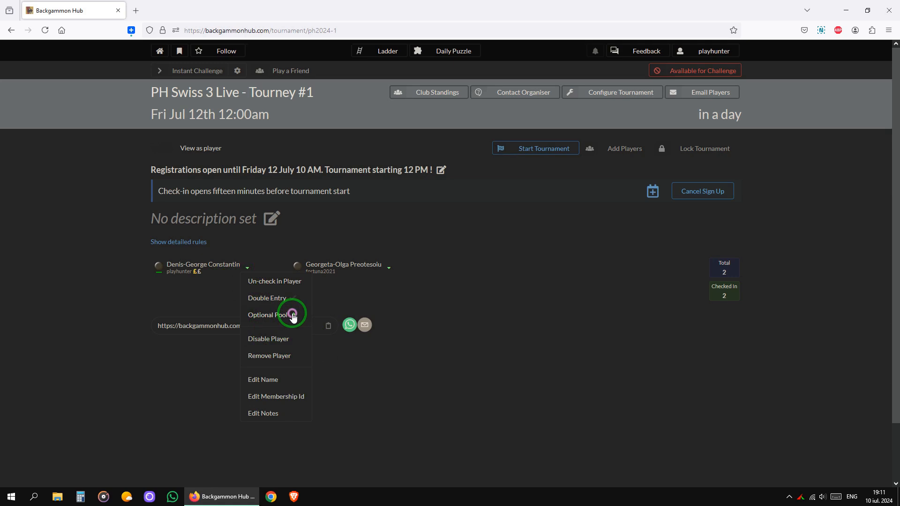
left_click(292, 315)
left_click(324, 363)
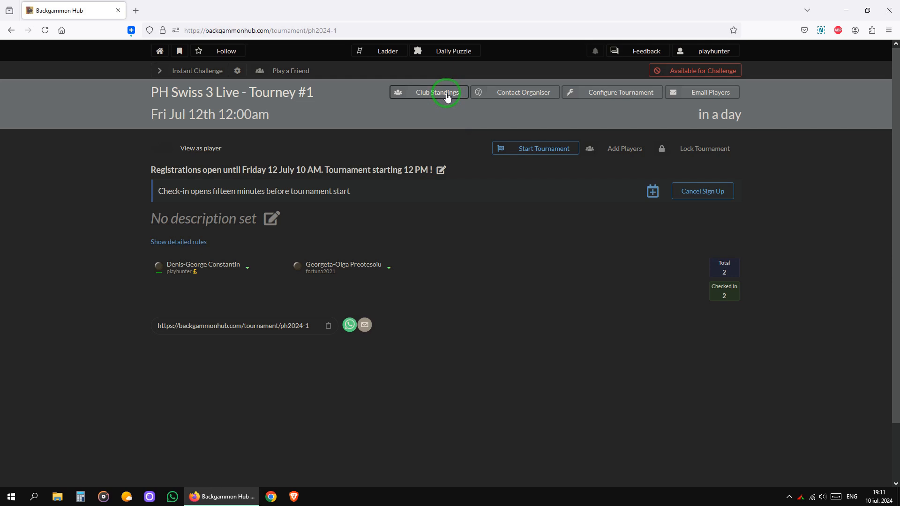
left_click(448, 97)
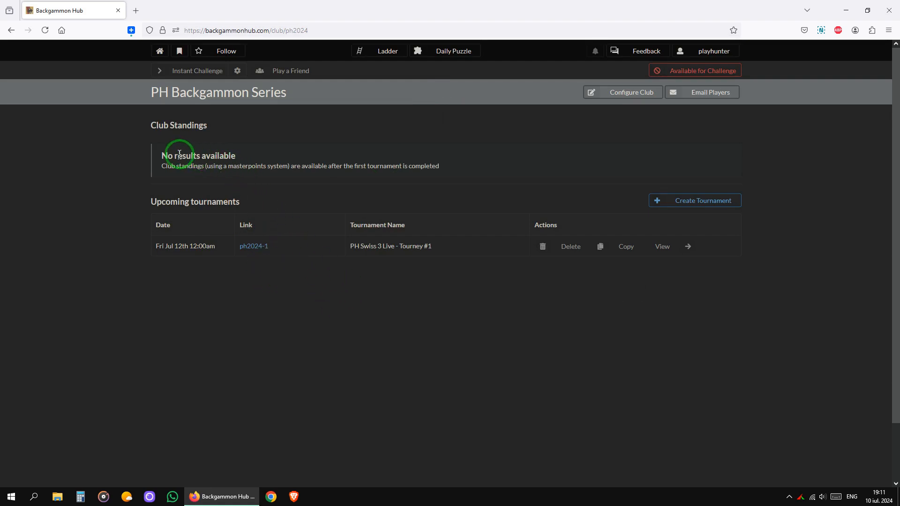
left_click_drag(160, 158, 442, 172)
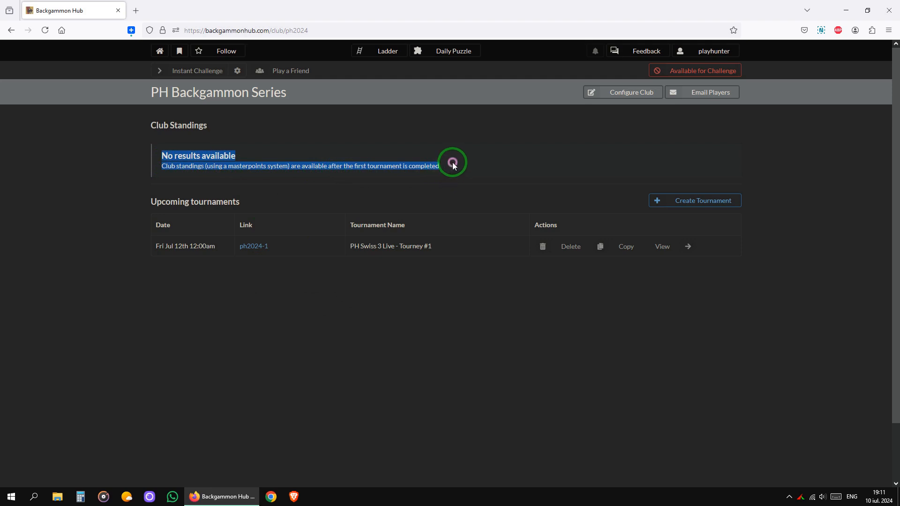
left_click(452, 163)
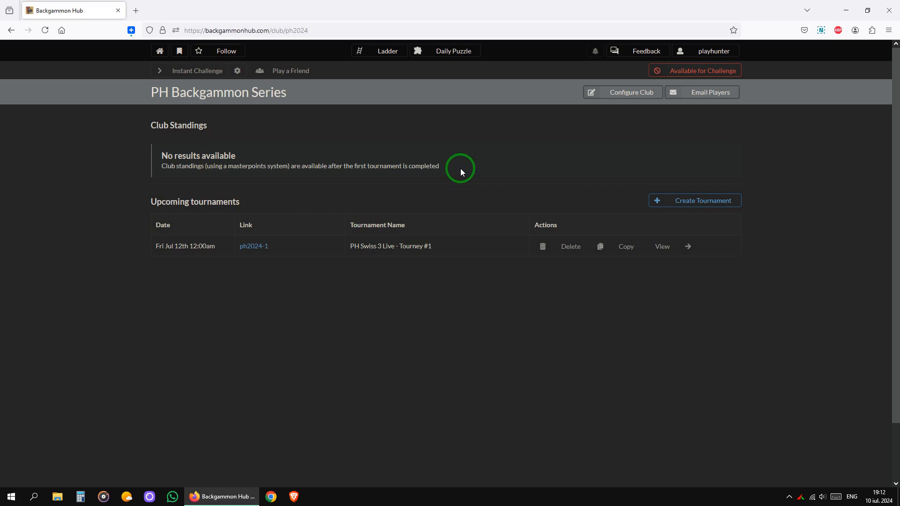
left_click(663, 247)
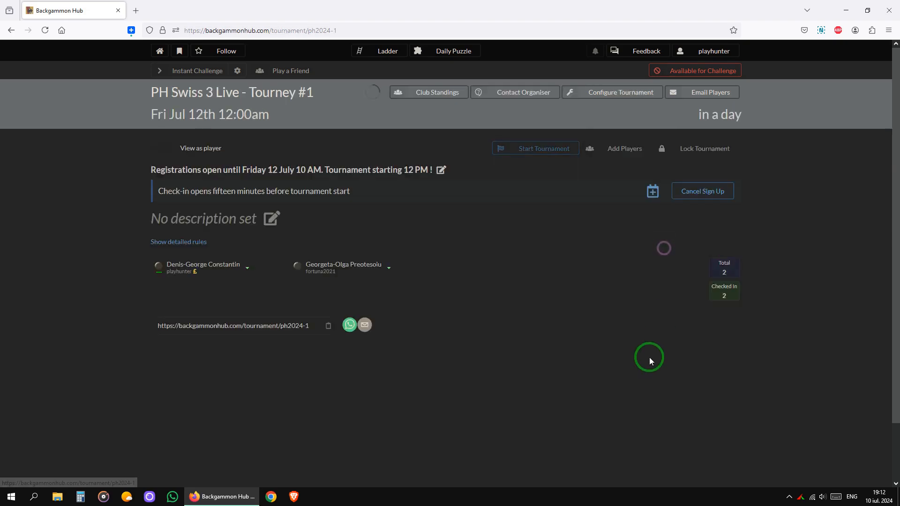